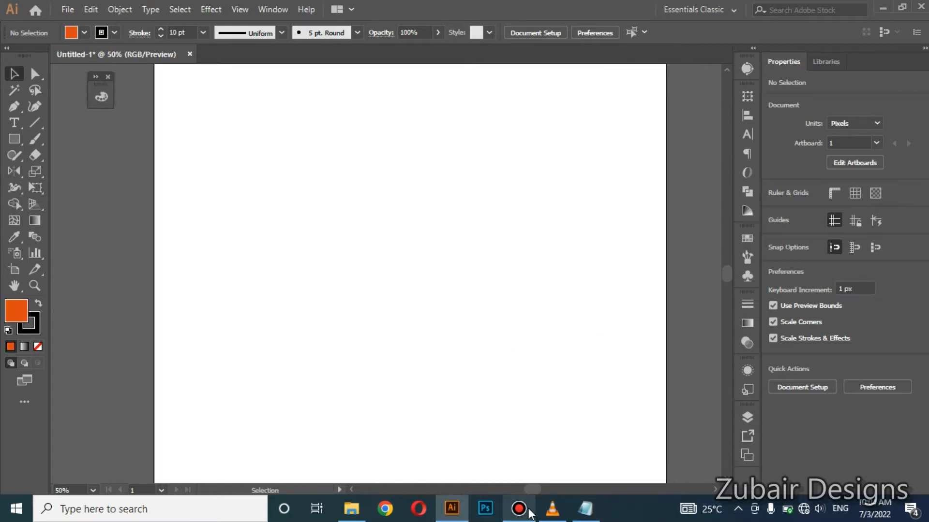
Step: Create a rectangle 330.48 px wide and 200 px high in the upper middle of the artboard
click(15, 139)
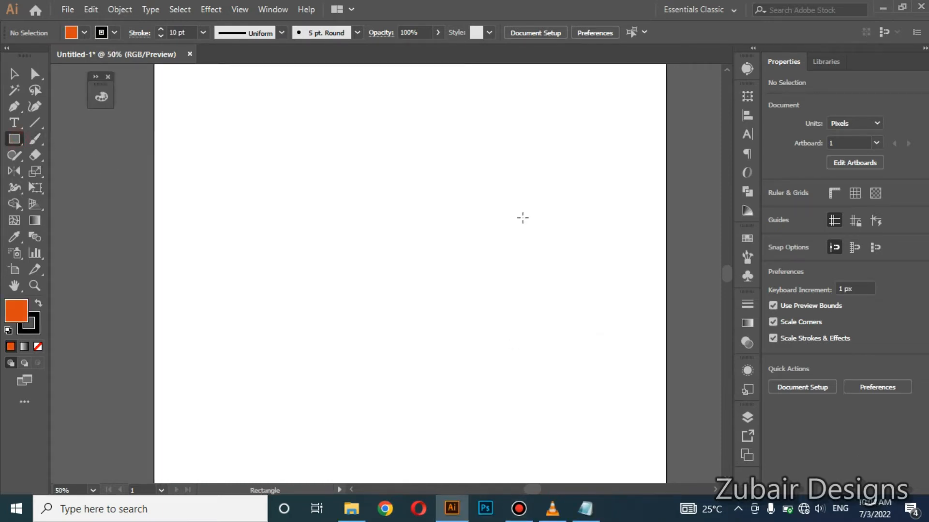
click(308, 178)
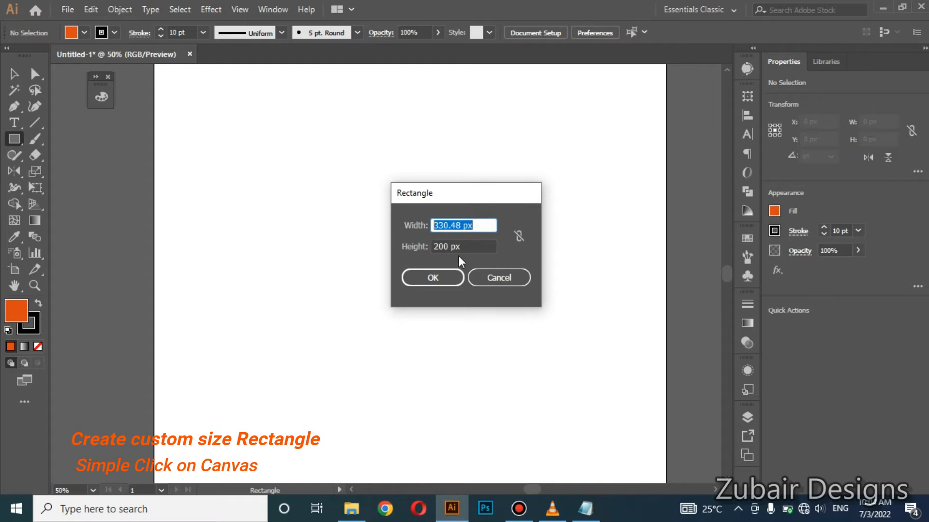
key(Tab)
click(431, 279)
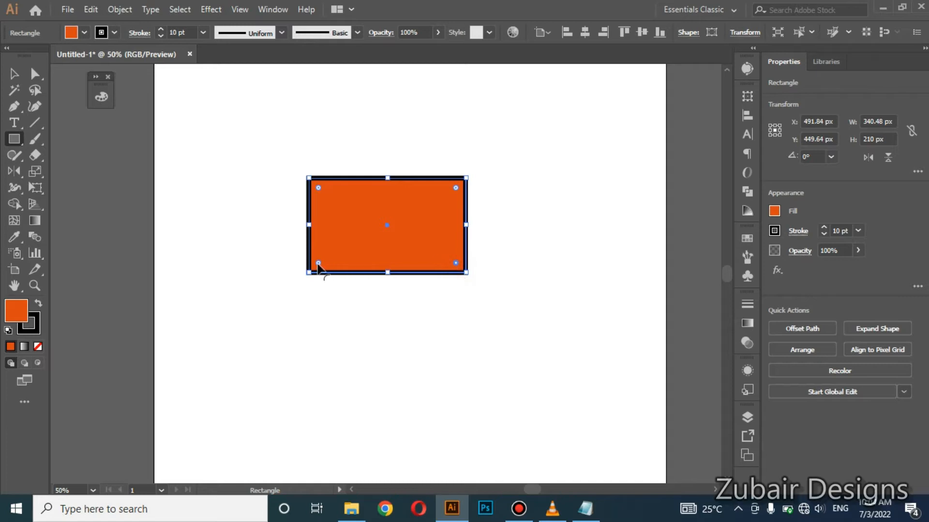
Step: Round the rectangle's bottom corners slightly and its top corners fully to form a bun-shaped dome
drag(318, 264, 328, 261)
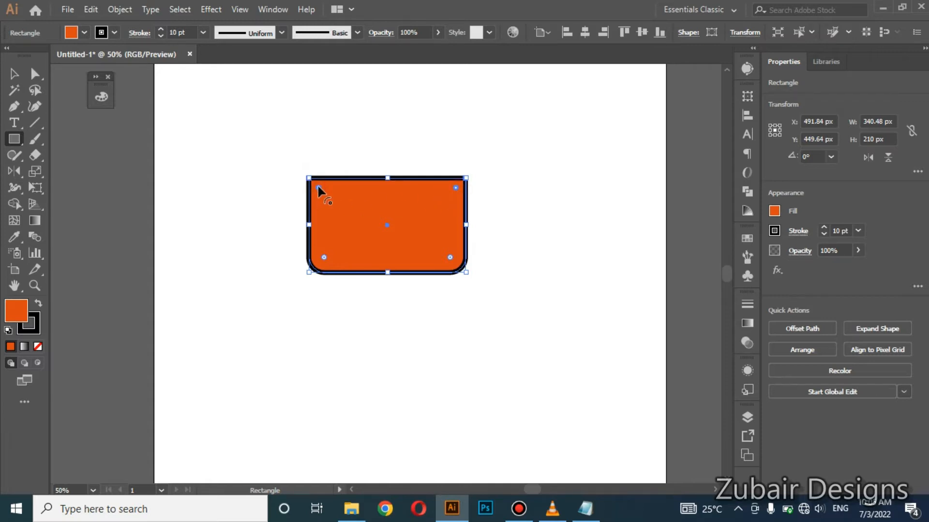
drag(318, 188, 456, 274)
click(14, 76)
click(268, 231)
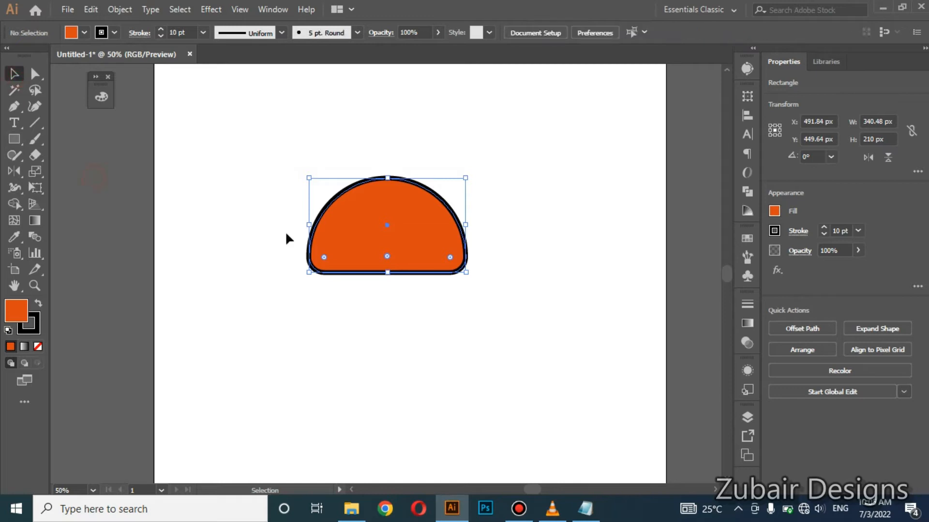
Step: Set the dome's fill colour to hex e54a05
click(389, 232)
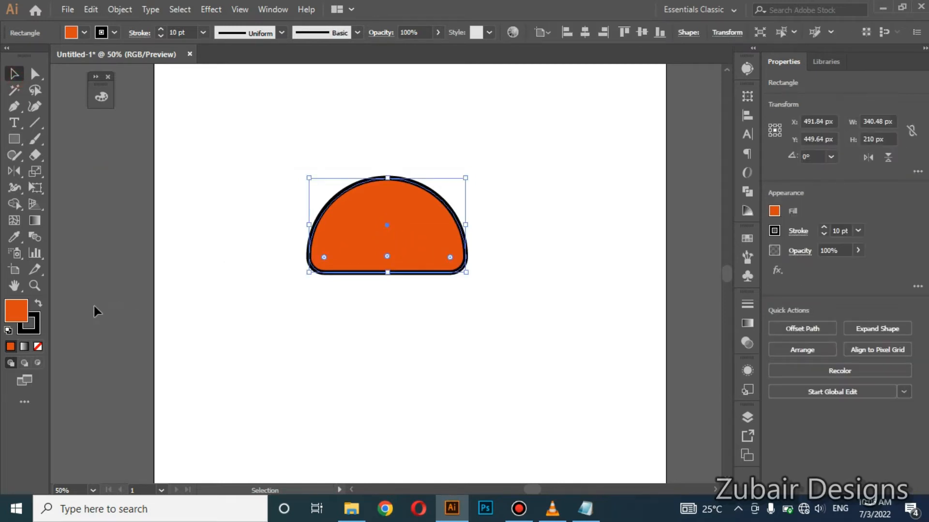
double_click(16, 310)
text(e54a05)
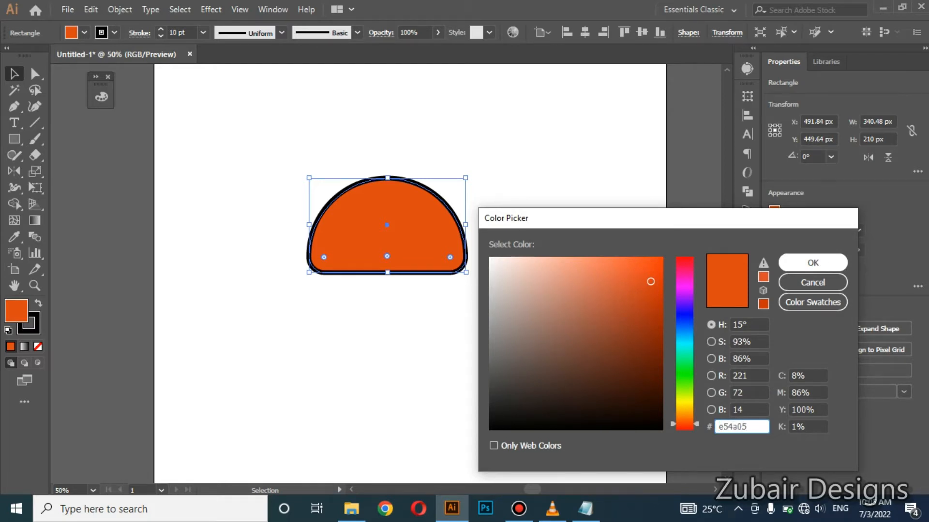
click(802, 263)
click(489, 265)
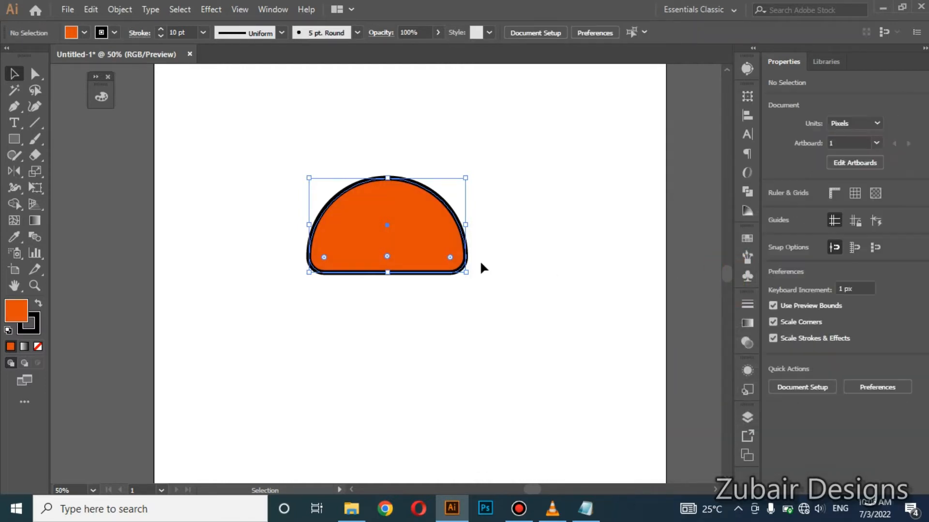
Step: Duplicate the orange dome straight down, placing the copy just below the original
click(410, 243)
click(433, 336)
click(409, 265)
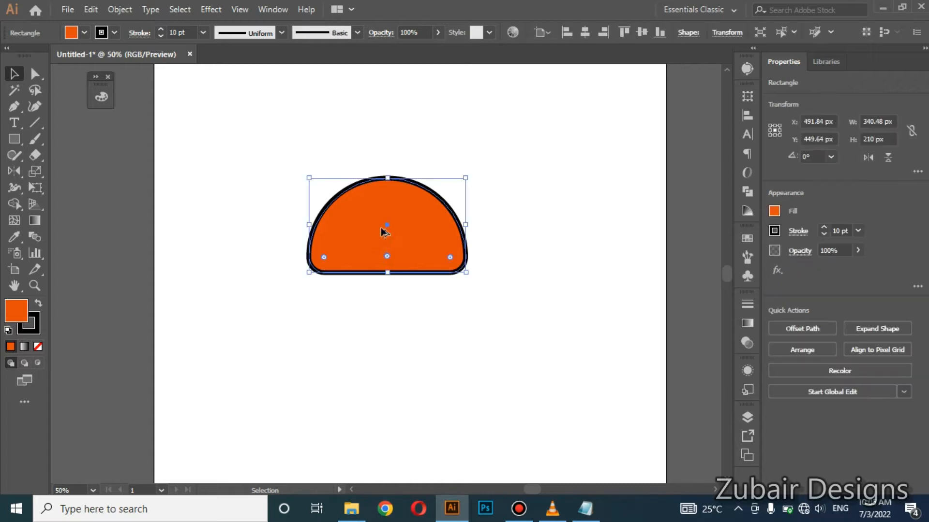
drag(385, 237, 386, 340)
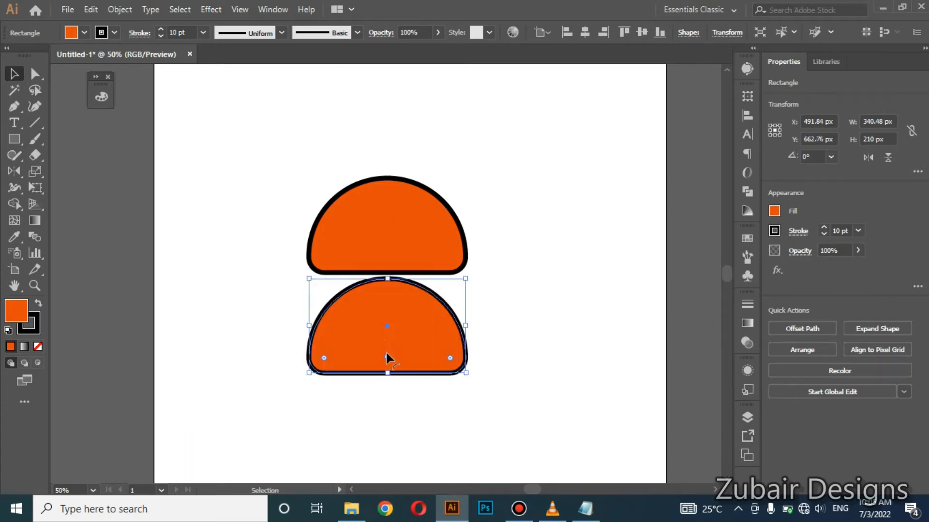
Step: Square off all corners of the lower dome copy and flatten it into a bar about 55 px high
drag(388, 357, 470, 314)
drag(512, 282, 485, 286)
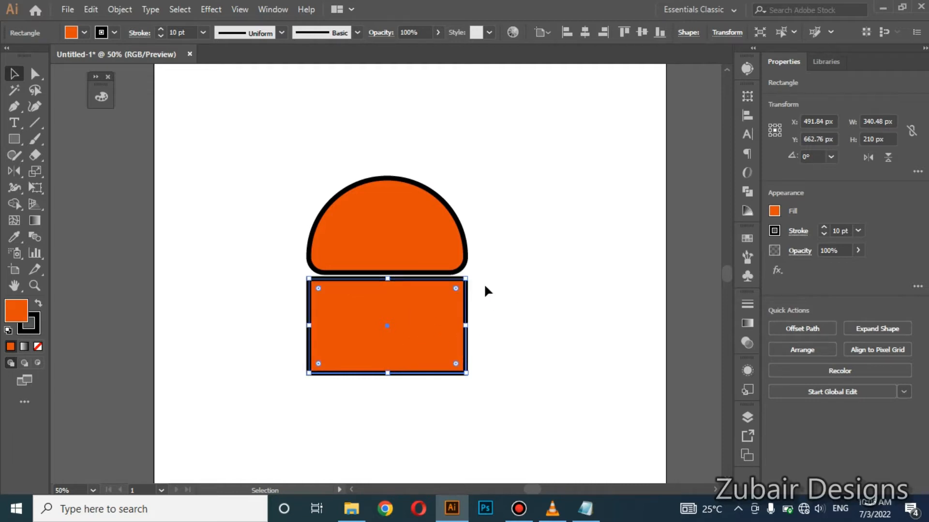
drag(390, 374, 394, 305)
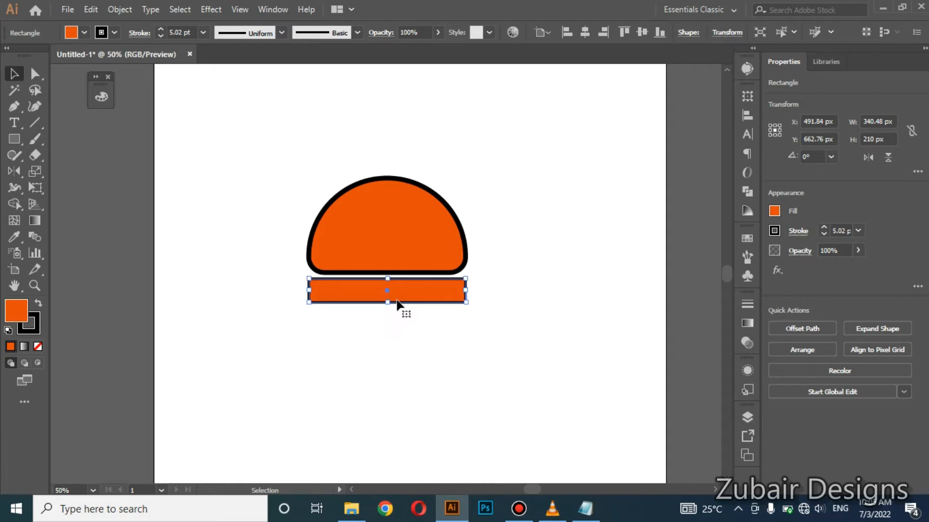
Step: Set the flattened bar's stroke weight to 10 pt
scroll(400, 290, up, 1)
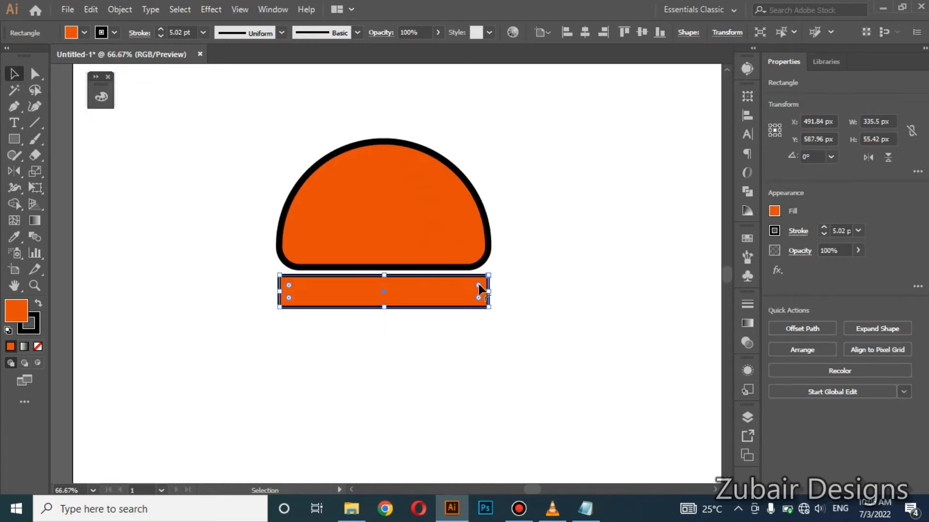
click(179, 33)
text(10)
key(Return)
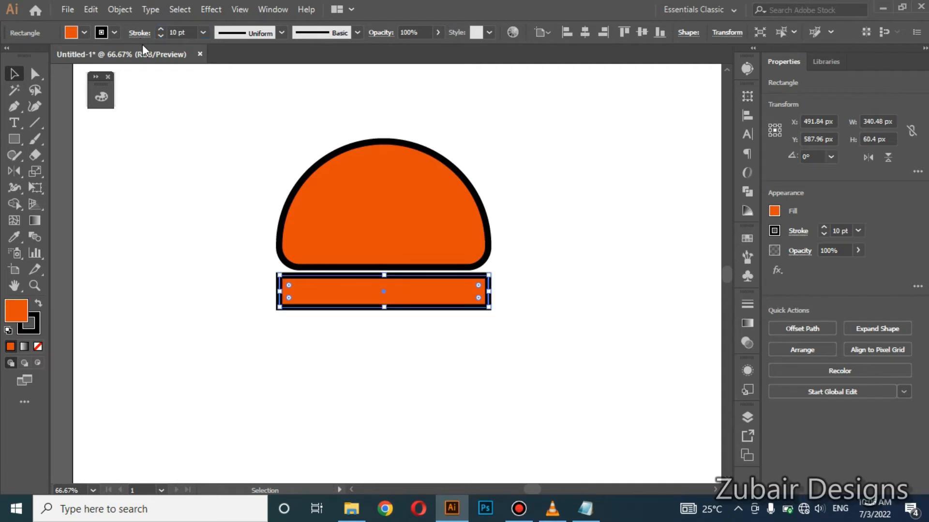
Step: Move the bar slightly down from the top bun and fully round its ends into a pill shape
click(334, 352)
click(392, 296)
drag(393, 296, 393, 301)
drag(477, 292, 366, 312)
click(406, 369)
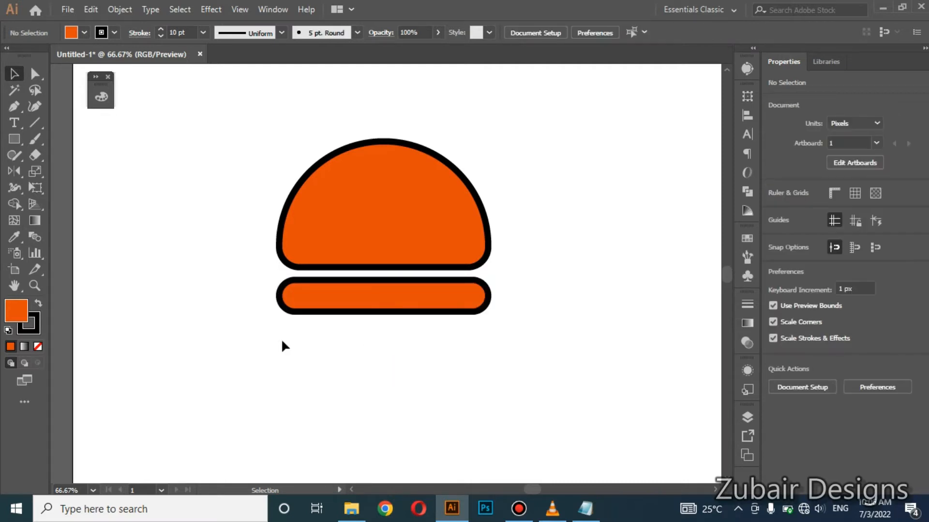
Step: Draw a horizontal line about 324 px long below the pill-shaped bar and give it round caps
click(38, 121)
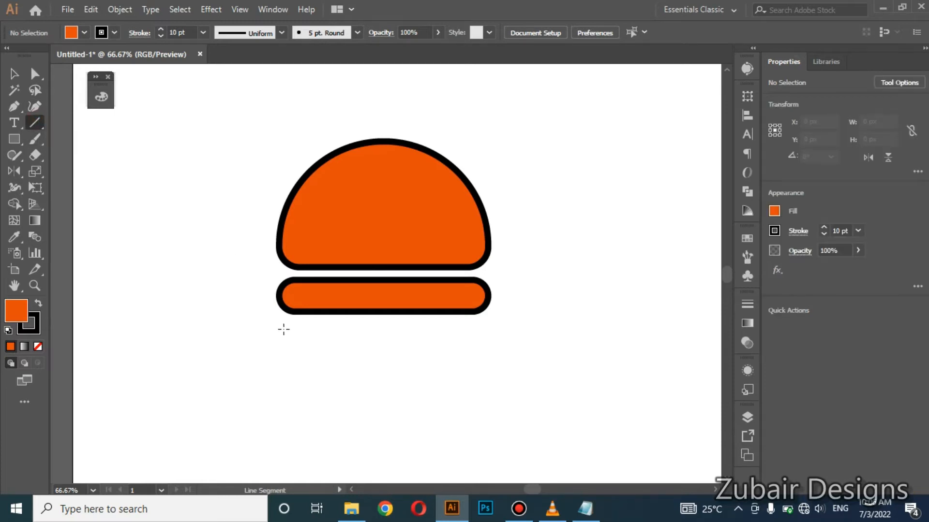
drag(281, 331, 486, 330)
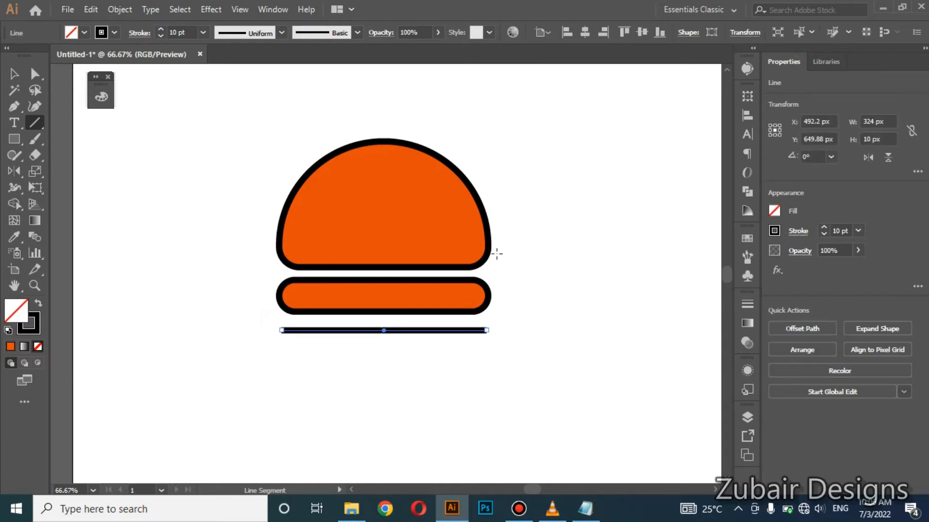
click(747, 304)
click(642, 302)
click(9, 75)
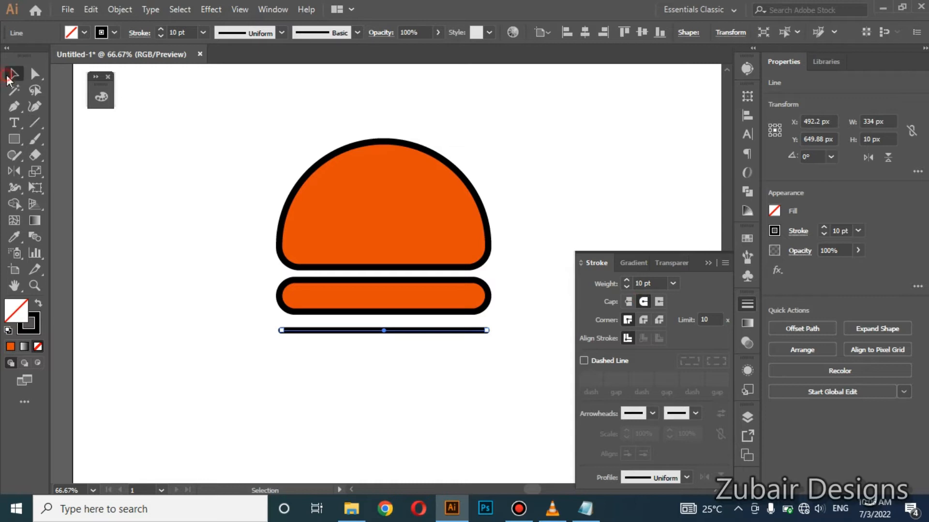
click(708, 264)
Step: Start a Zig Zag effect on the line with preview on and smooth points
click(212, 10)
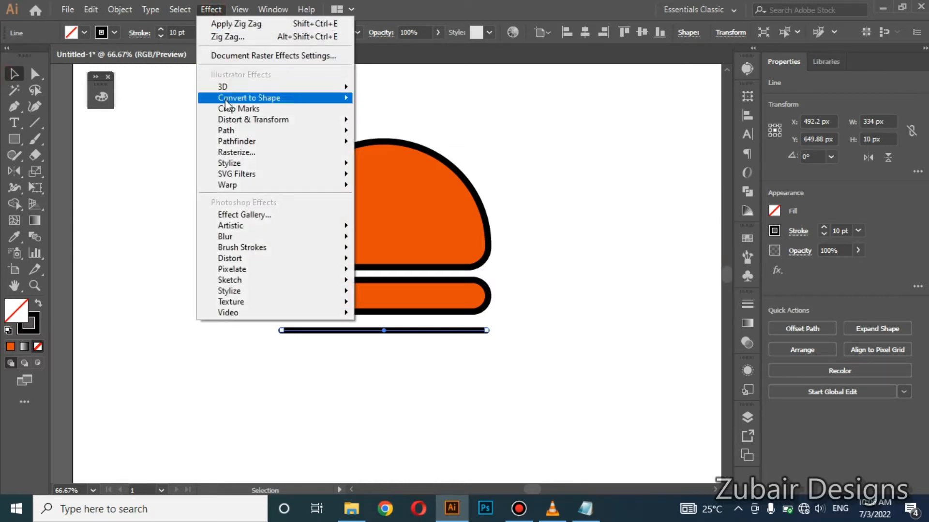
mouse_move(228, 120)
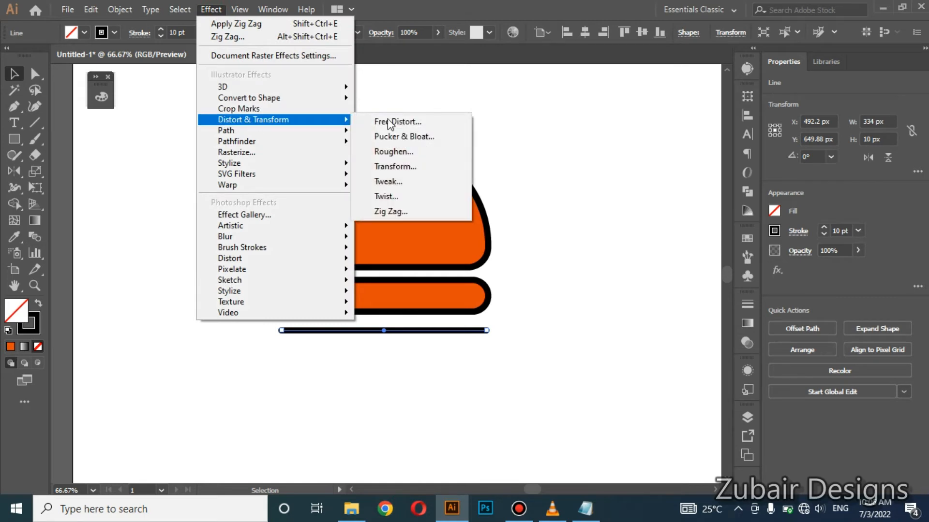
click(425, 210)
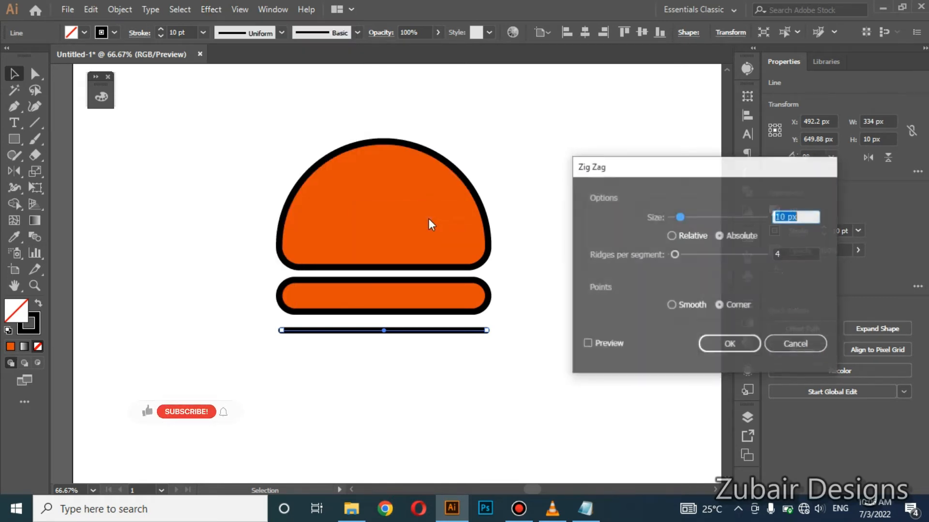
click(618, 343)
click(685, 305)
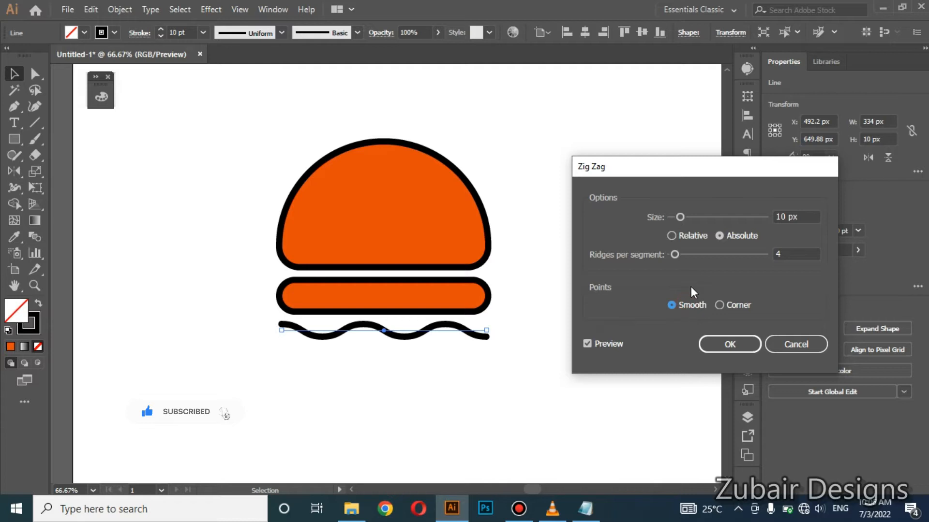
Step: Set the Zig Zag size to 8 px with 7 ridges per segment and apply the effect
drag(788, 217, 767, 222)
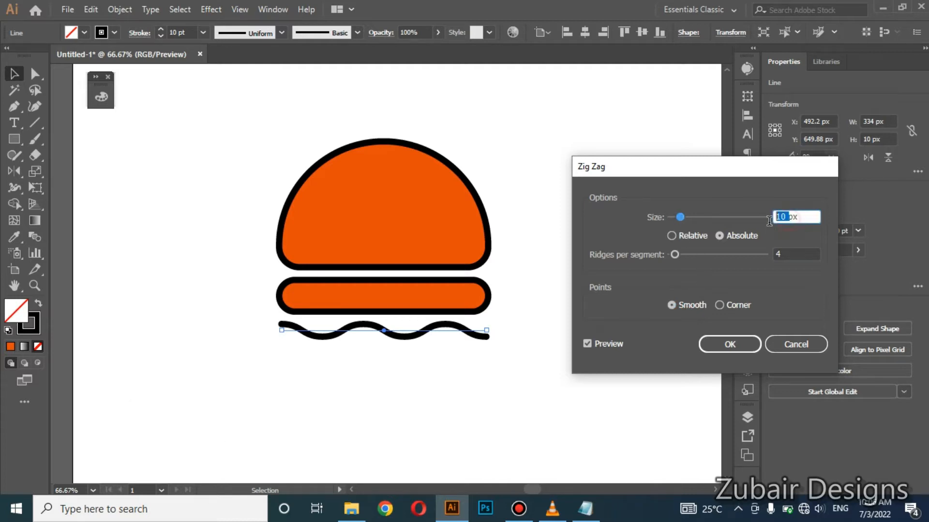
key(Down)
key(Down)
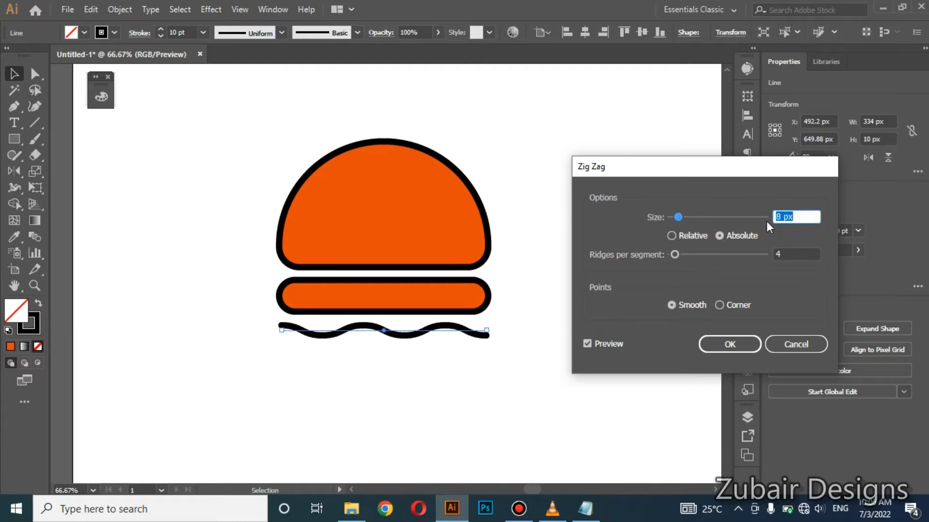
drag(785, 253, 775, 253)
key(Up)
key(Up)
key(Up)
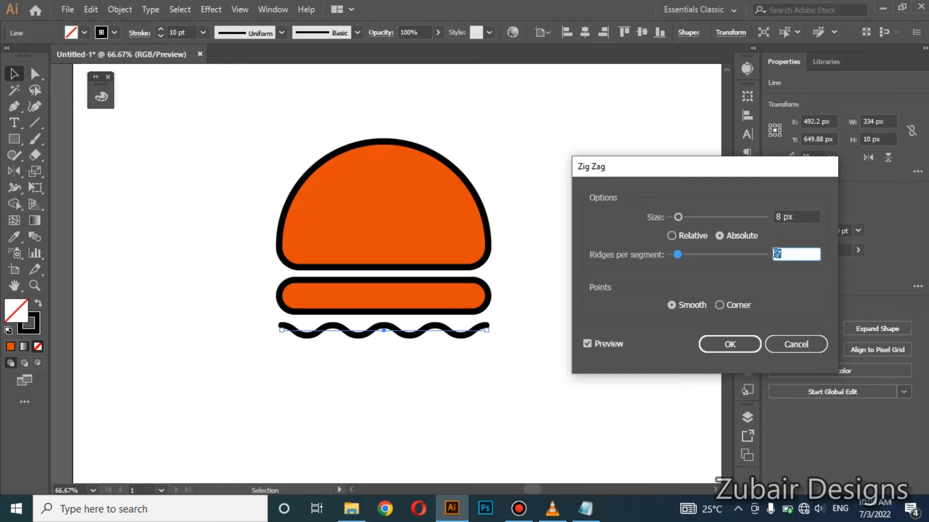
click(753, 351)
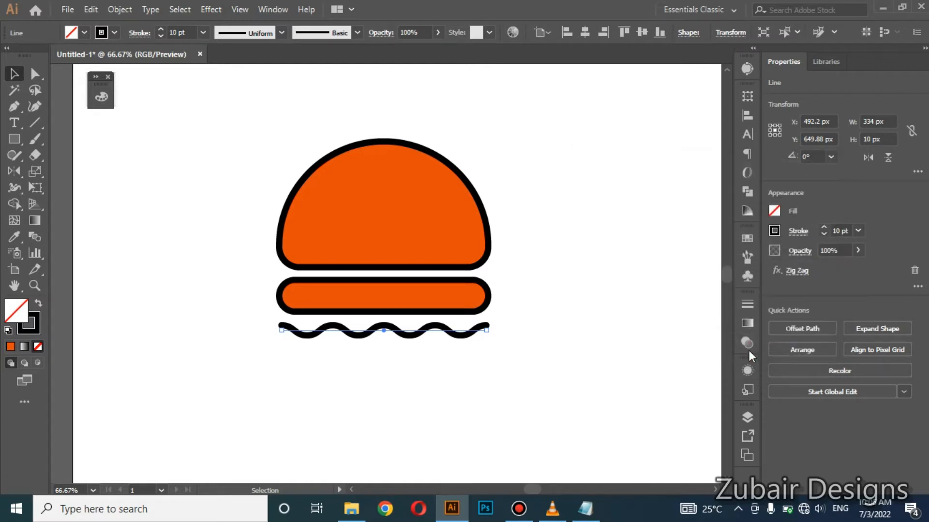
click(559, 358)
Step: Duplicate the pill-shaped bar straight down to just below the wavy line
scroll(356, 346, up, 1)
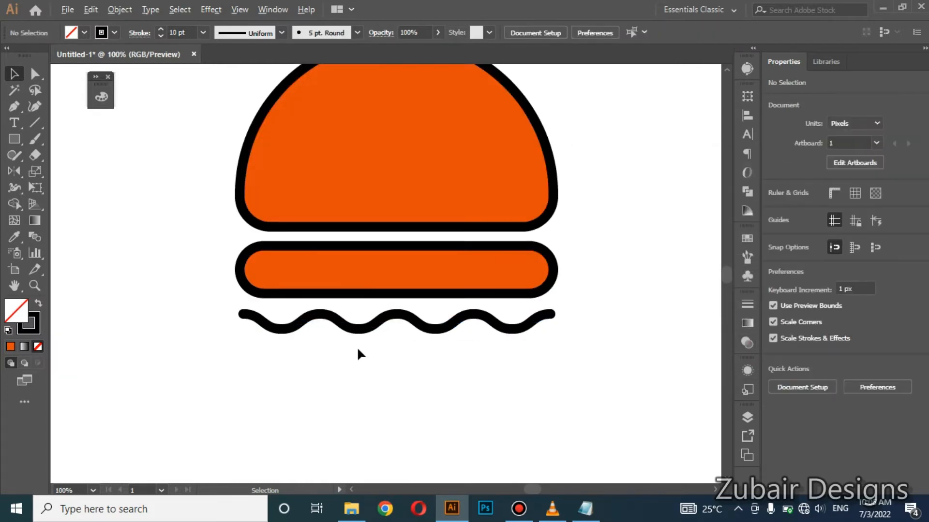
click(396, 268)
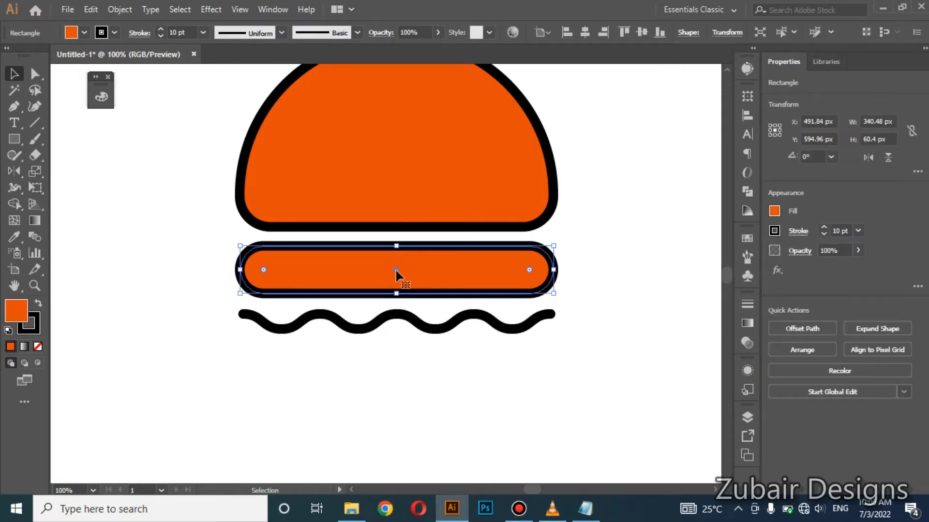
drag(393, 268, 395, 373)
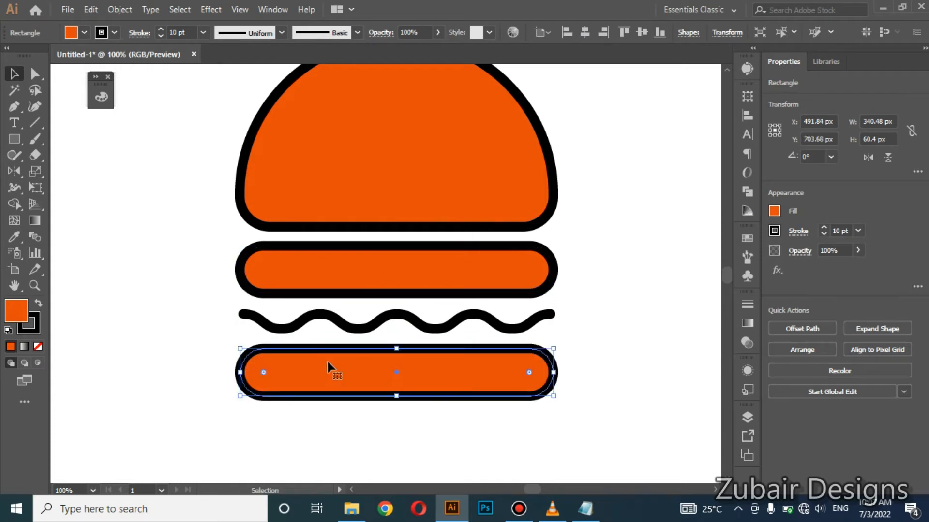
Step: Square the lowest bar's corners and strongly round only its two bottom corners to form the bottom bun
drag(263, 373, 221, 335)
click(566, 420)
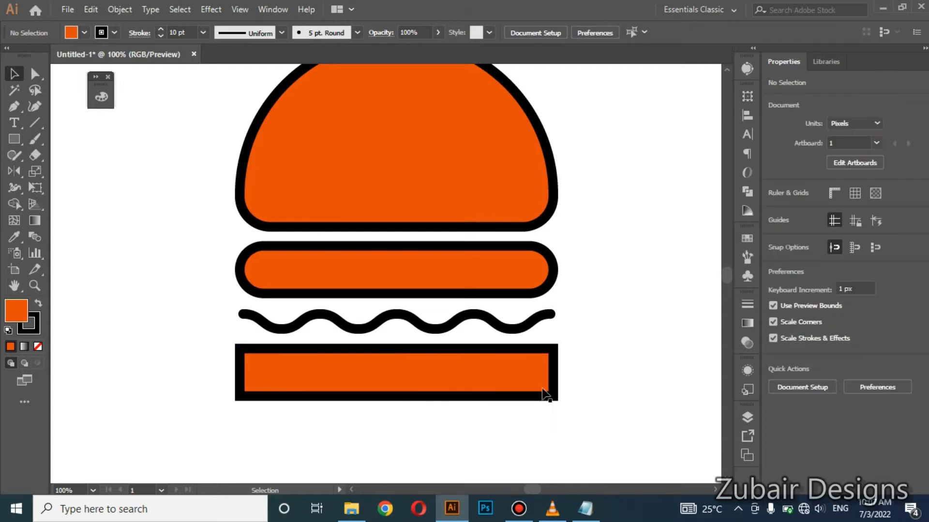
click(542, 390)
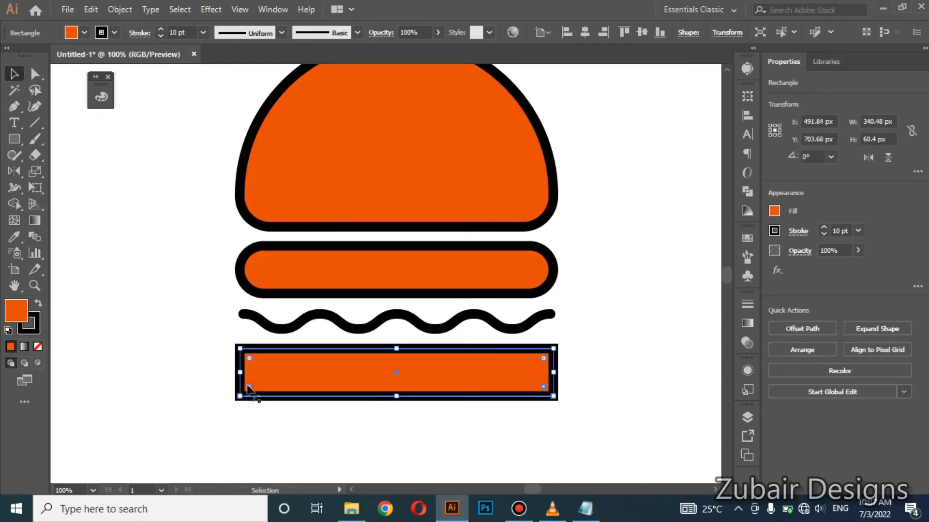
drag(251, 388, 382, 409)
click(421, 441)
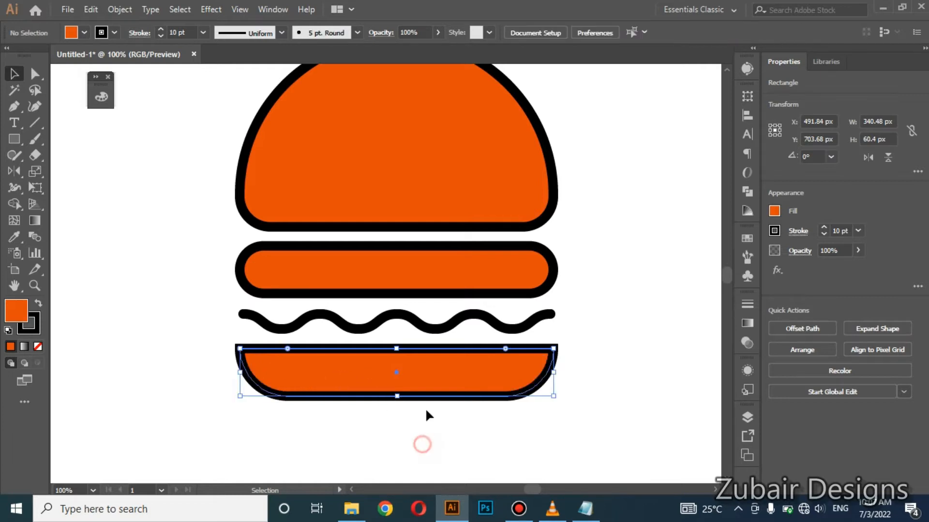
Step: Stretch the bottom bun slightly taller by extending its lower edge downward
key(ctrl+minus)
key(ctrl+plus)
click(427, 405)
drag(372, 417, 373, 424)
click(378, 448)
key(ctrl+minus)
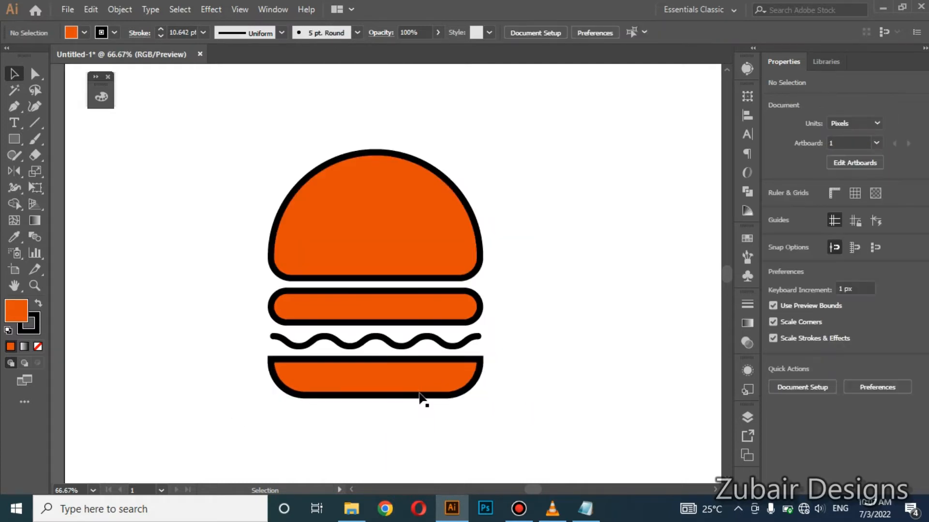
Step: Set the fill of the pill-shaped patty bar below the top bun to the darker orange b93400
drag(417, 337, 420, 353)
scroll(396, 243, down, 1)
scroll(430, 239, up, 1)
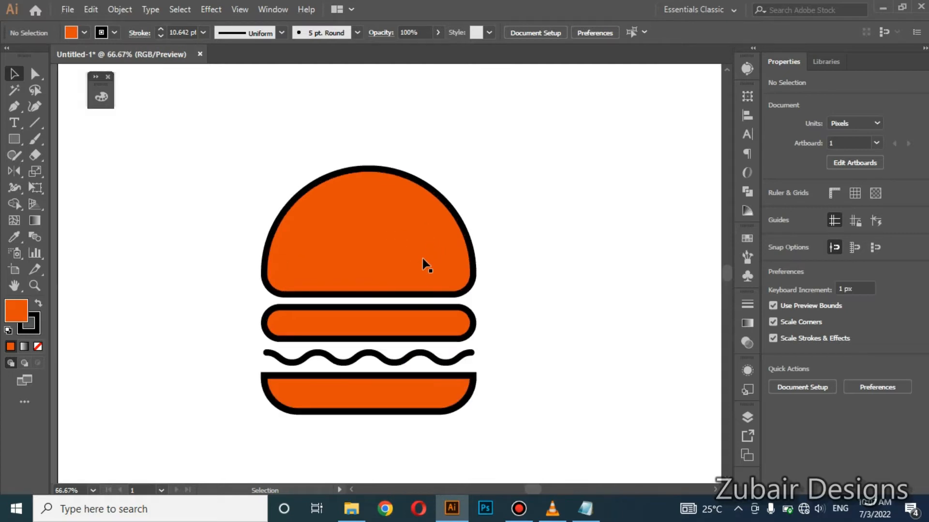
click(426, 329)
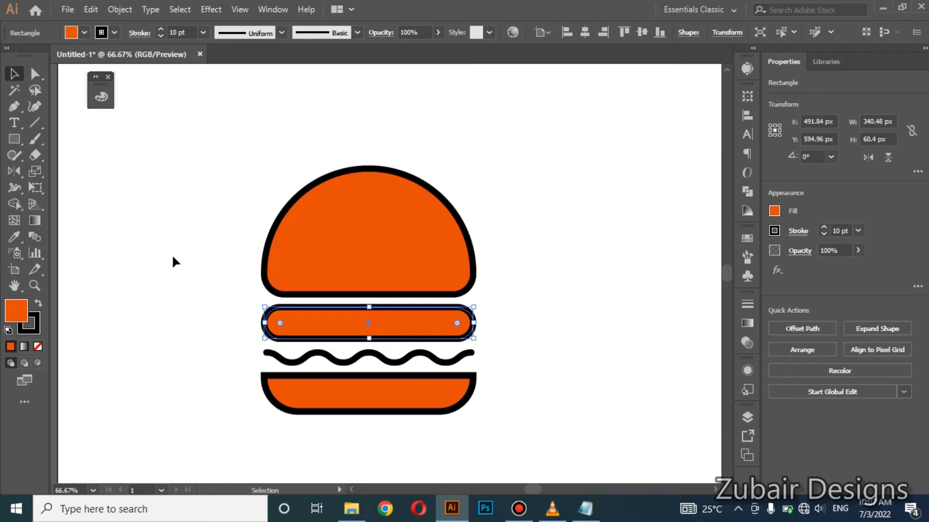
double_click(13, 312)
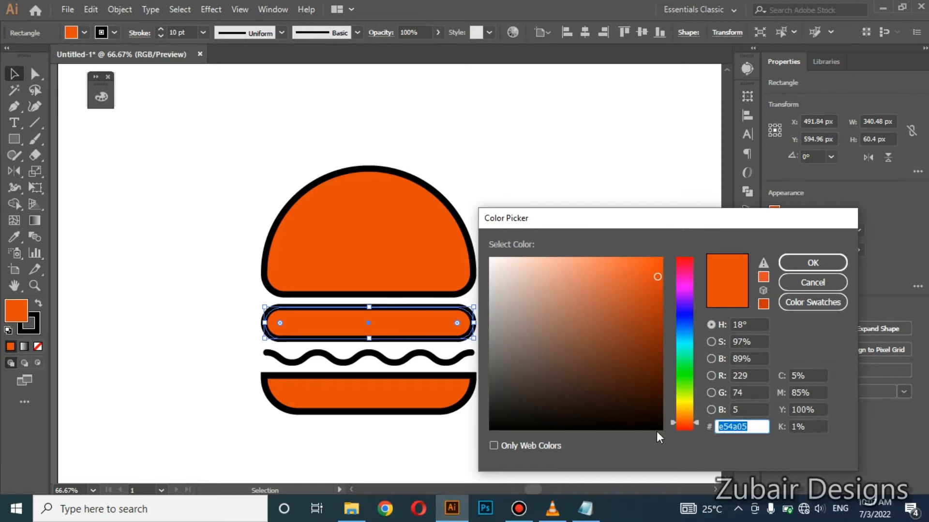
text(b93400)
key(Return)
click(652, 430)
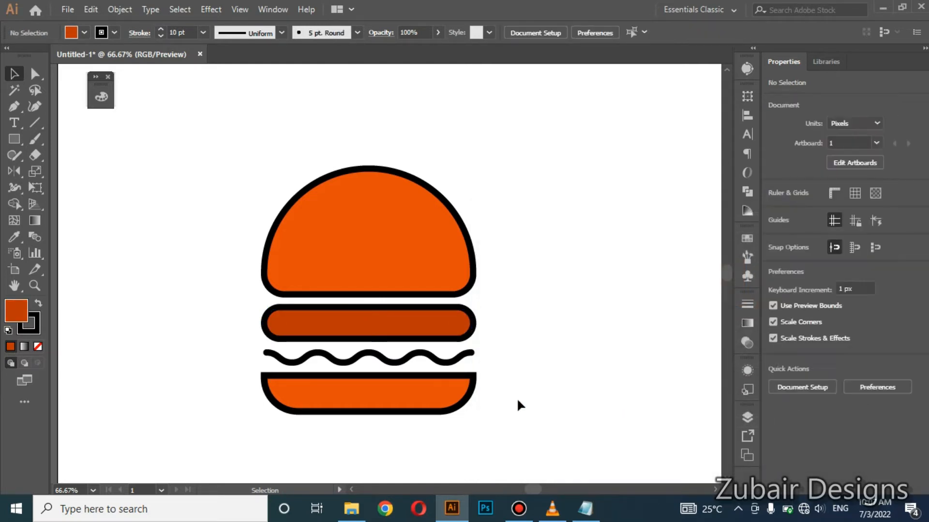
Step: Duplicate the top bun and align the copy's horizontal and vertical centers exactly over the original
click(417, 252)
key(a)
key(v)
key(ctrl+c)
key(ctrl+v)
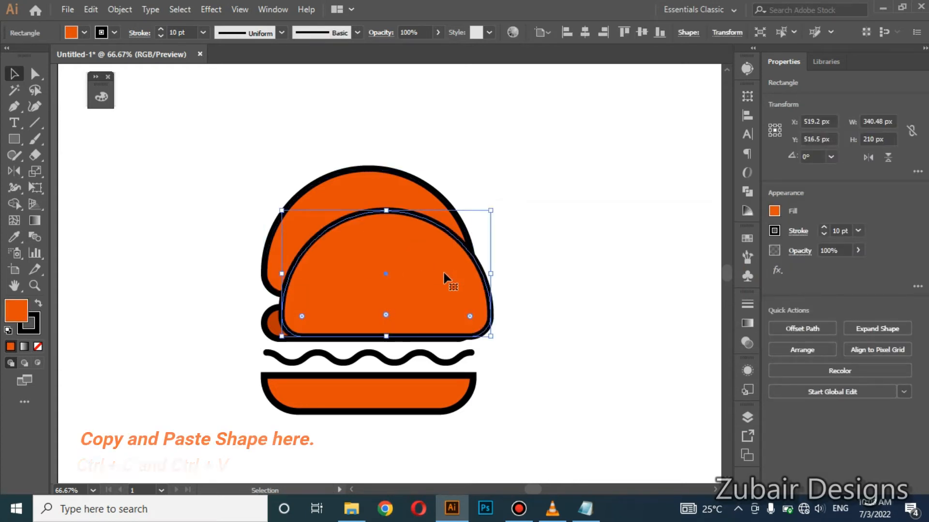
shift+click(376, 172)
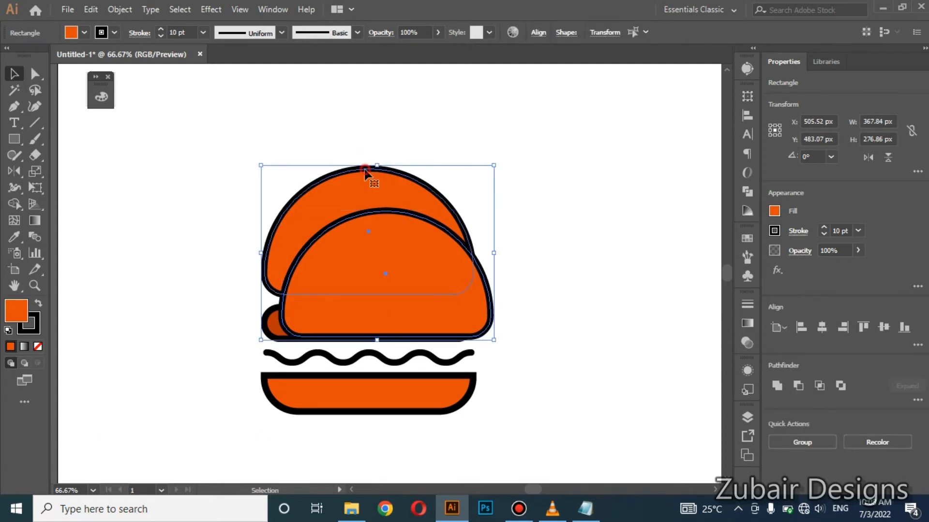
click(366, 173)
click(822, 328)
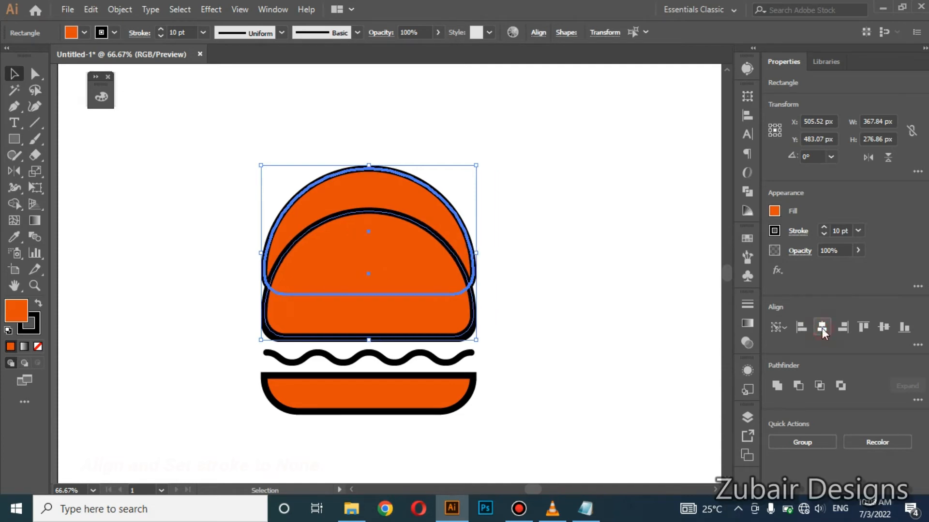
click(884, 327)
click(598, 252)
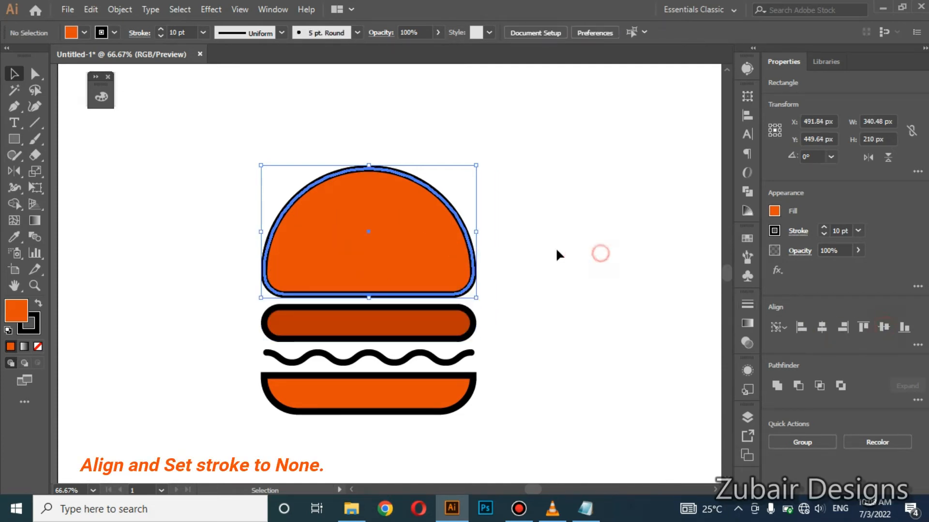
Step: Remove the stroke from the top bun's copy
click(434, 243)
click(32, 331)
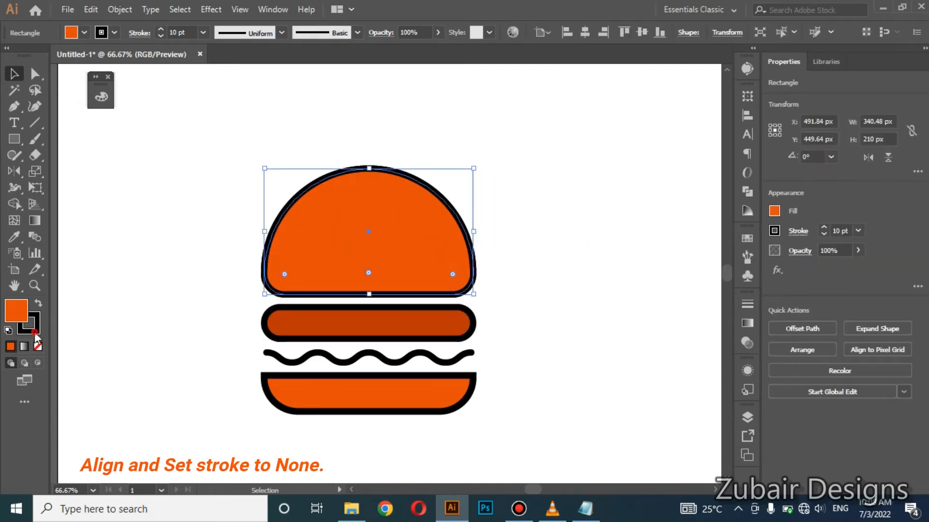
click(38, 346)
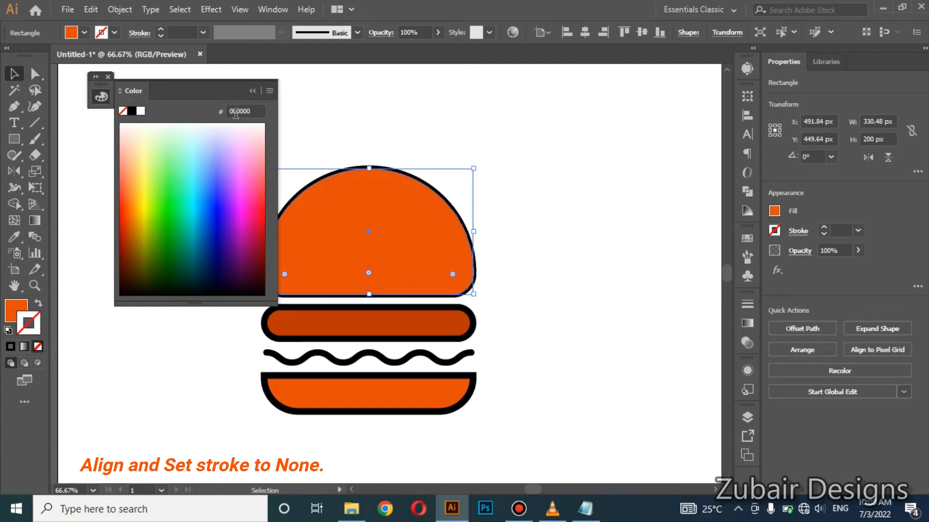
click(252, 91)
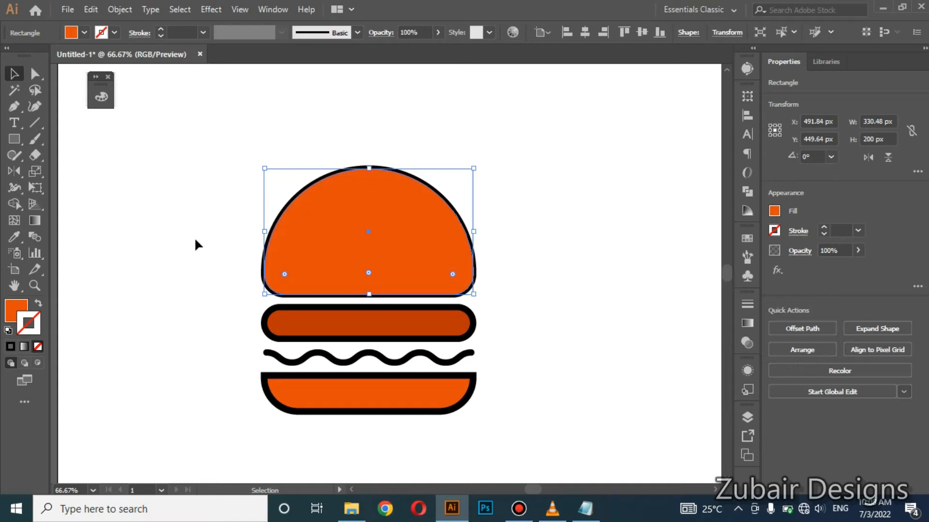
Step: Set the fill of the top bun's copy to the lighter orange e56117
click(19, 314)
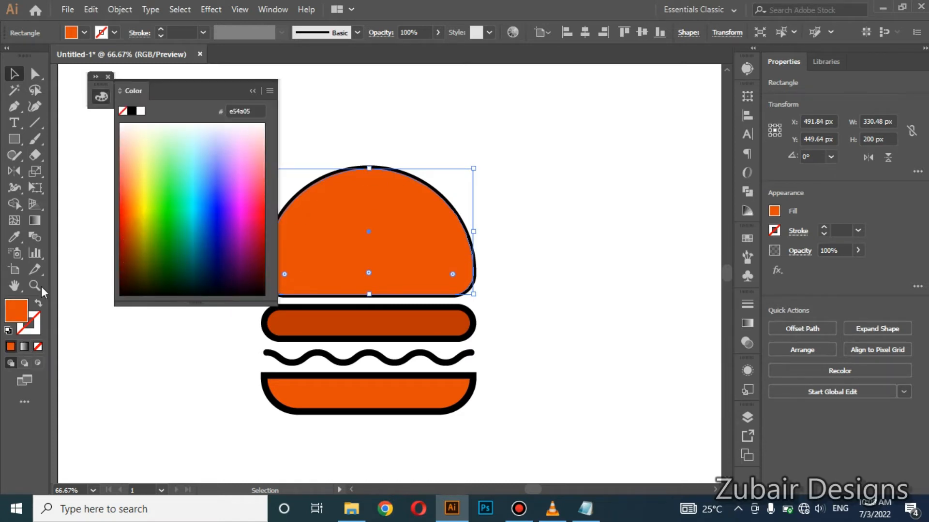
double_click(21, 307)
text(e56117)
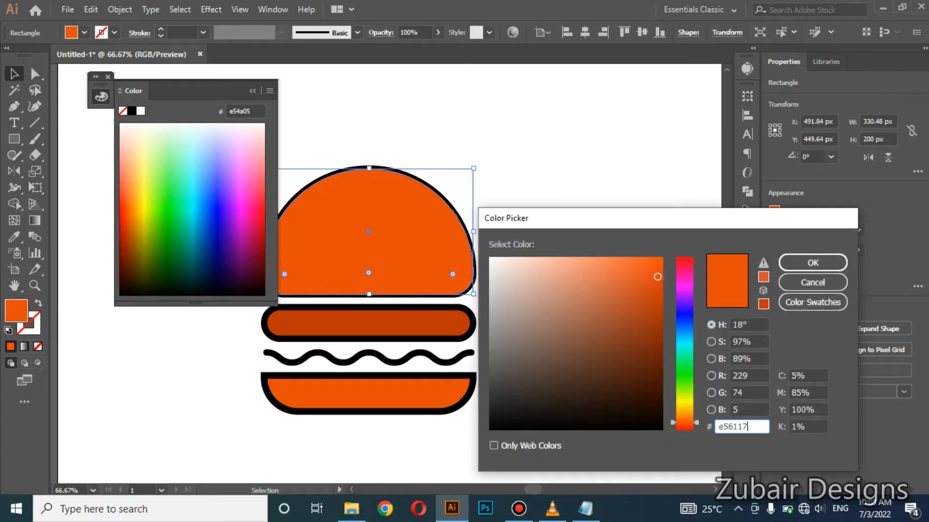
key(Return)
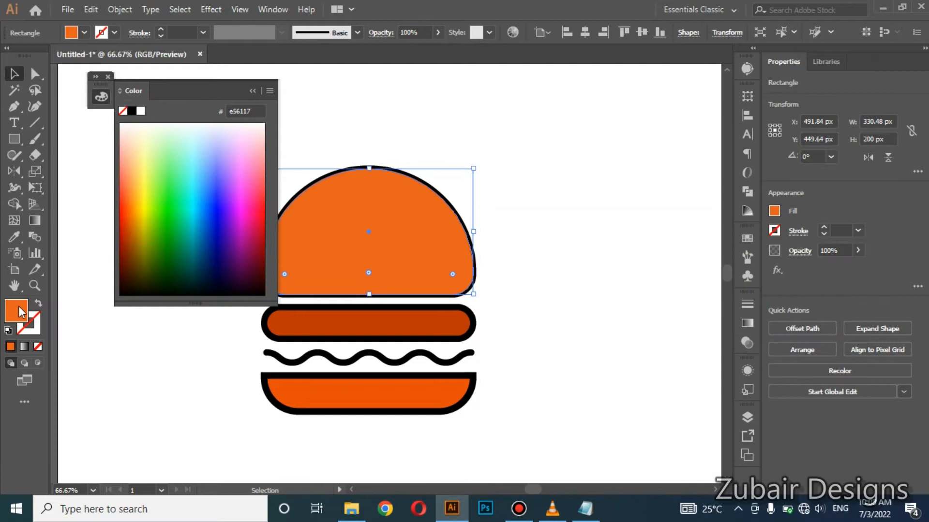
click(253, 91)
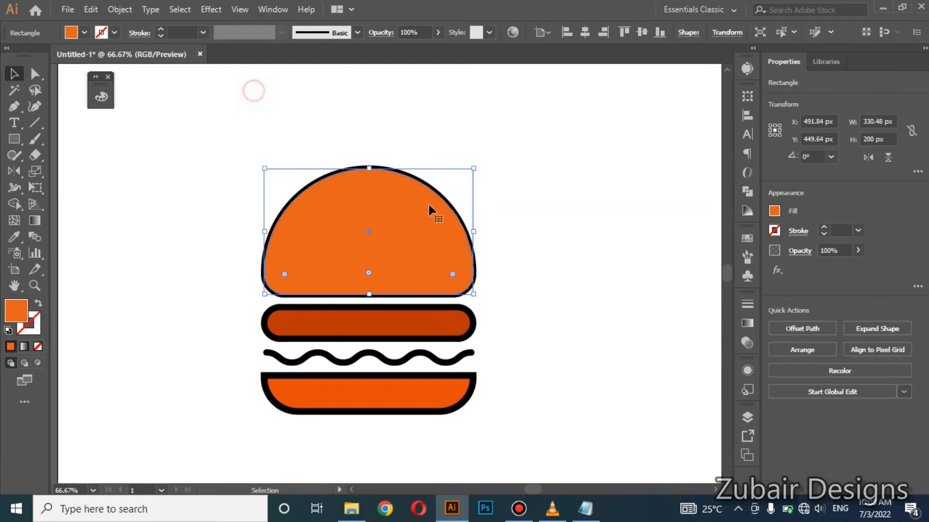
Step: Shrink the lighter copy proportionally to about 298 by 181 px and move it right inside the top bun's outline
drag(474, 168, 453, 181)
scroll(414, 224, up, 1)
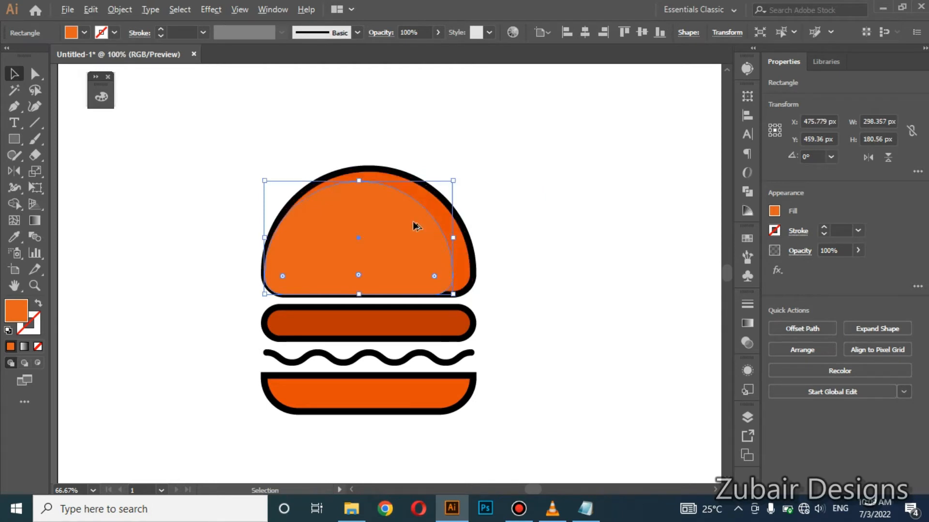
key(ctrl+shift+a)
click(414, 250)
mouse_move(434, 243)
mouse_down()
mouse_move(424, 251)
mouse_move(425, 243)
mouse_up()
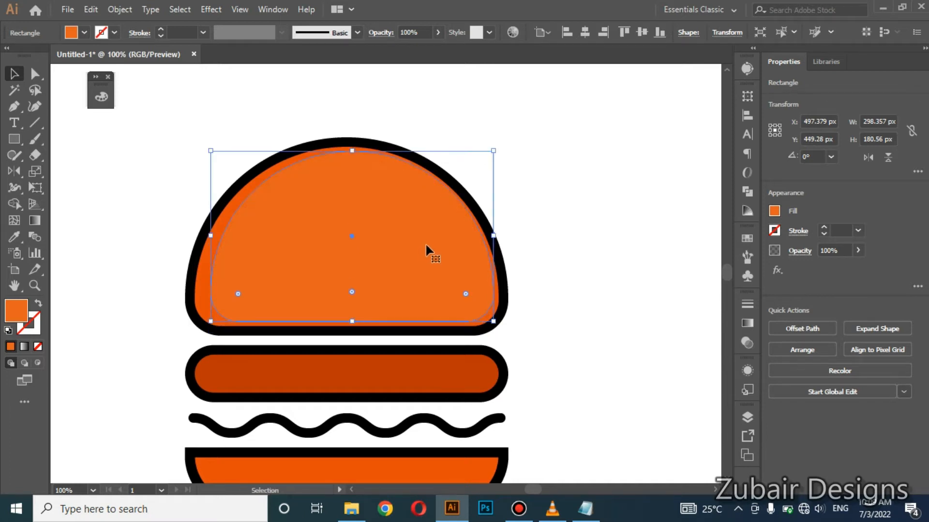
Step: Nudge the lighter shape down about 6 px so its lower edge meets the top bun's bottom outline
key(Down)
key(Down)
key(Down)
key(Down)
key(Down)
key(Down)
key(Down)
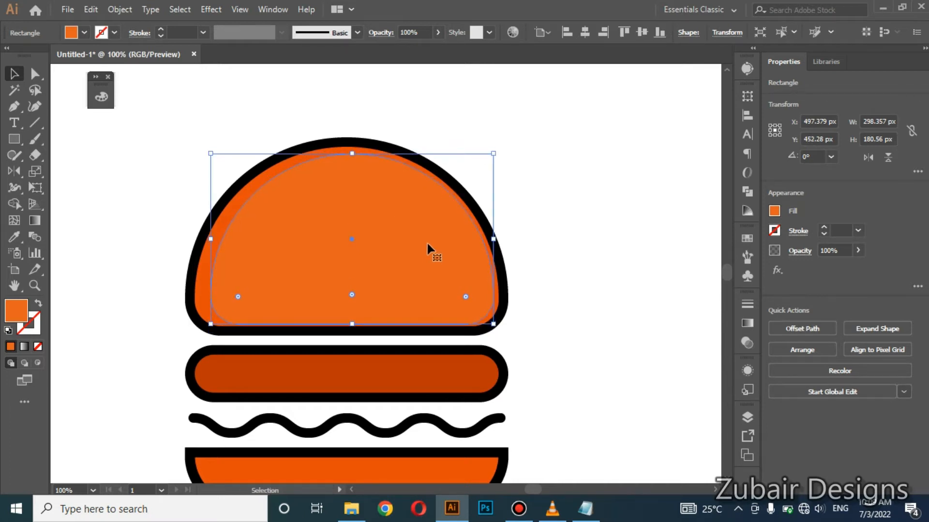
key(Right)
key(Right)
key(Right)
key(Right)
key(Right)
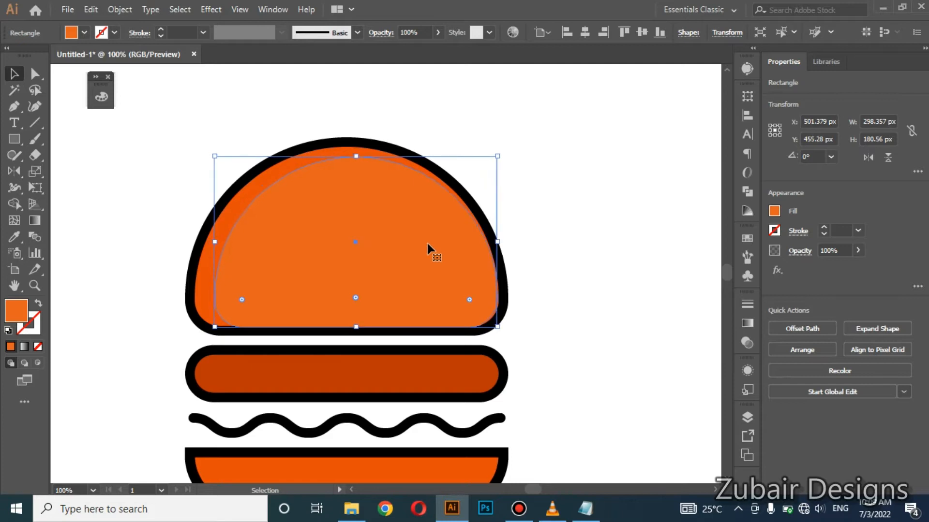
key(Left)
key(Left)
key(Left)
key(Left)
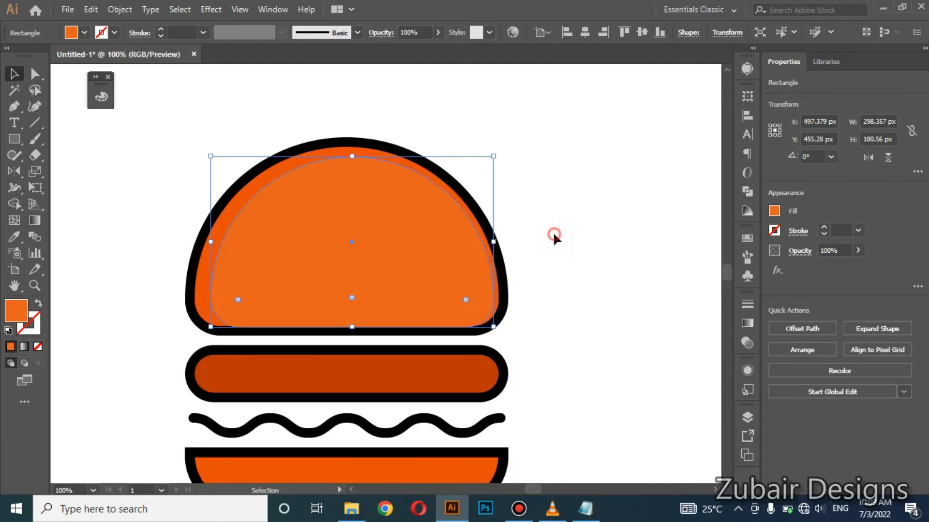
Step: Duplicate the bottom bun and align the copy's horizontal and vertical centers exactly over the original
click(553, 237)
alt+scroll(309, 159, down, 1)
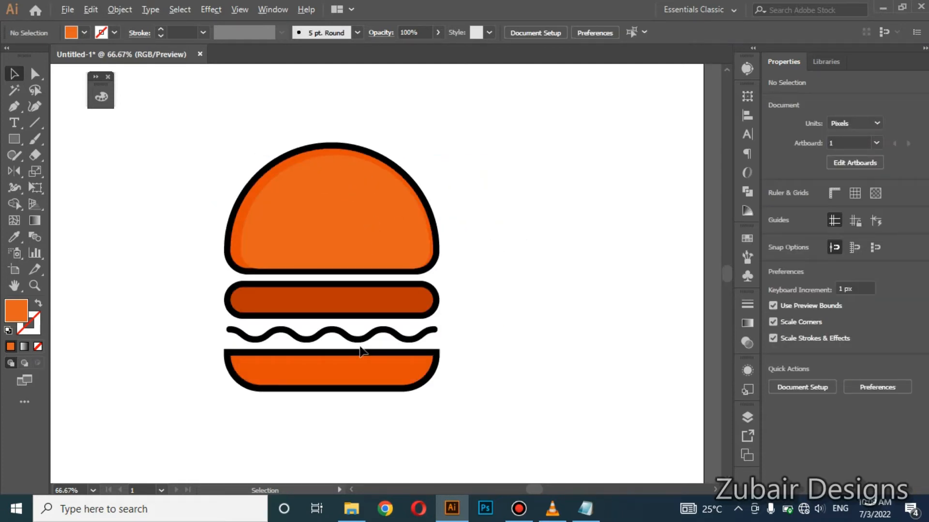
click(365, 387)
alt+scroll(333, 403, up, 2)
key(a)
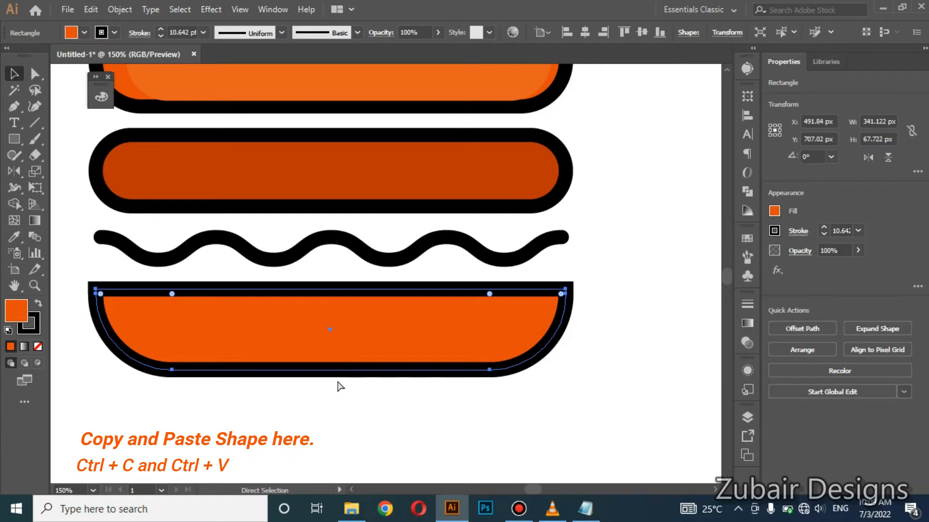
key(ctrl+c)
key(ctrl+v)
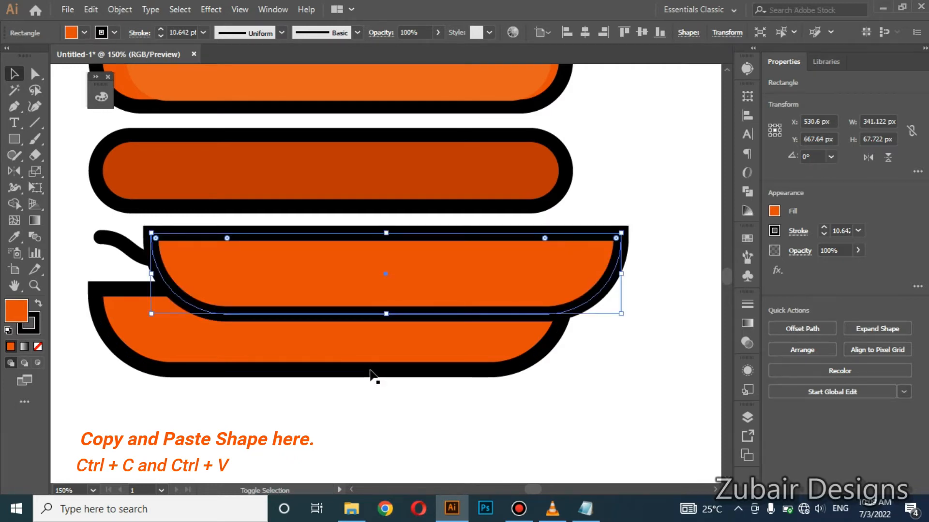
shift+click(371, 372)
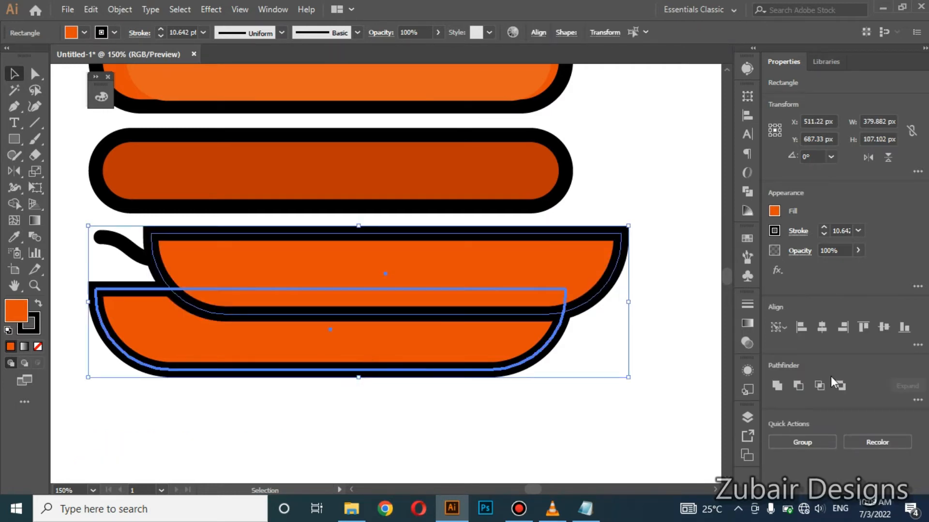
click(822, 329)
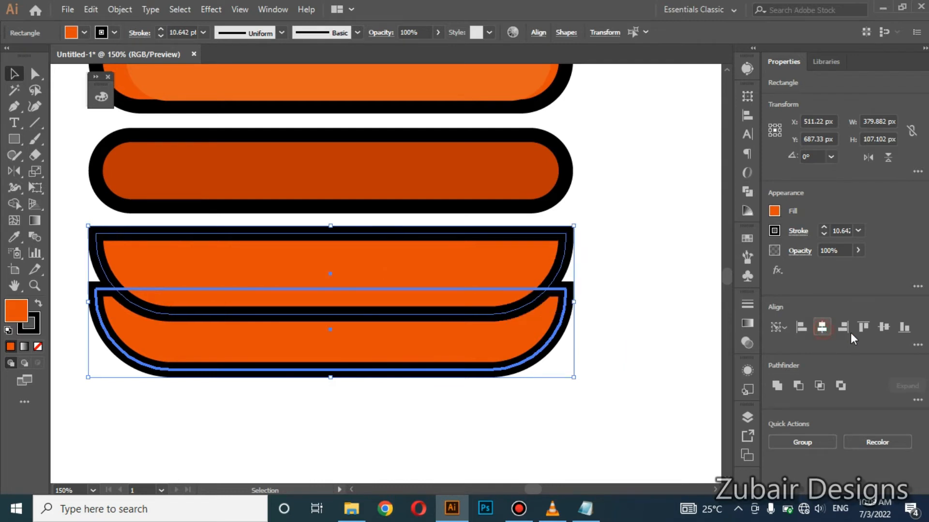
click(885, 328)
click(503, 392)
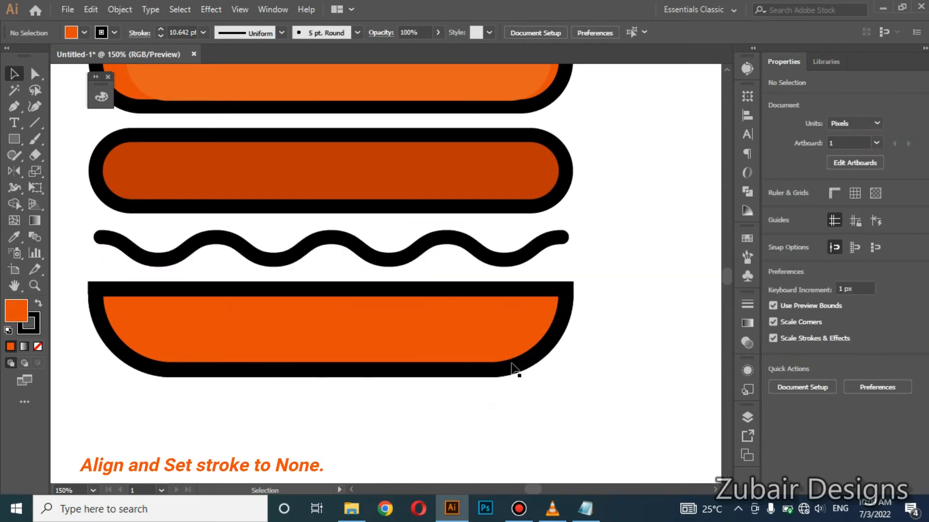
Step: Remove the stroke from the bottom bun's copy
click(89, 345)
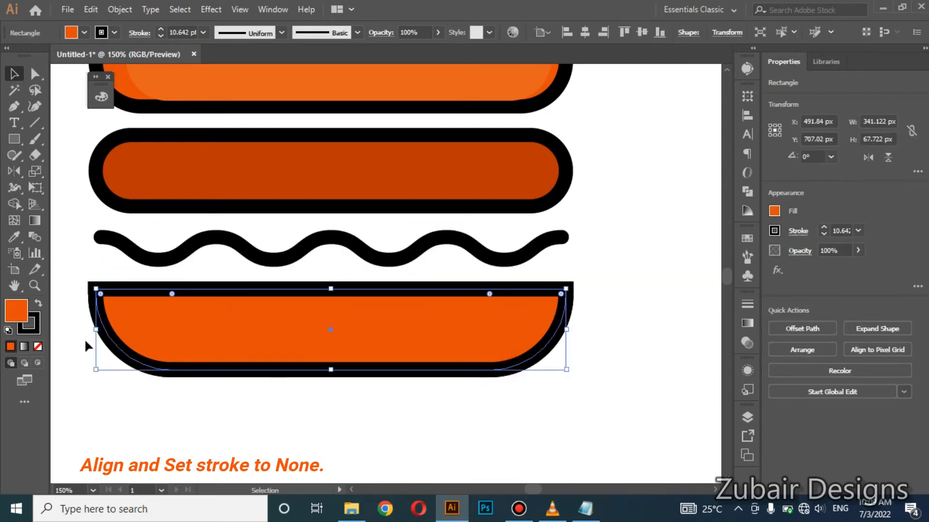
click(38, 346)
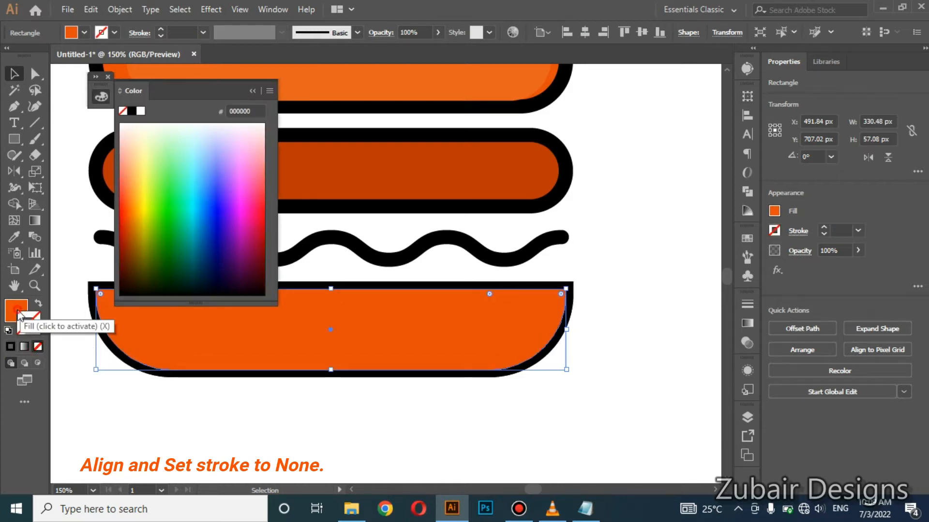
click(19, 314)
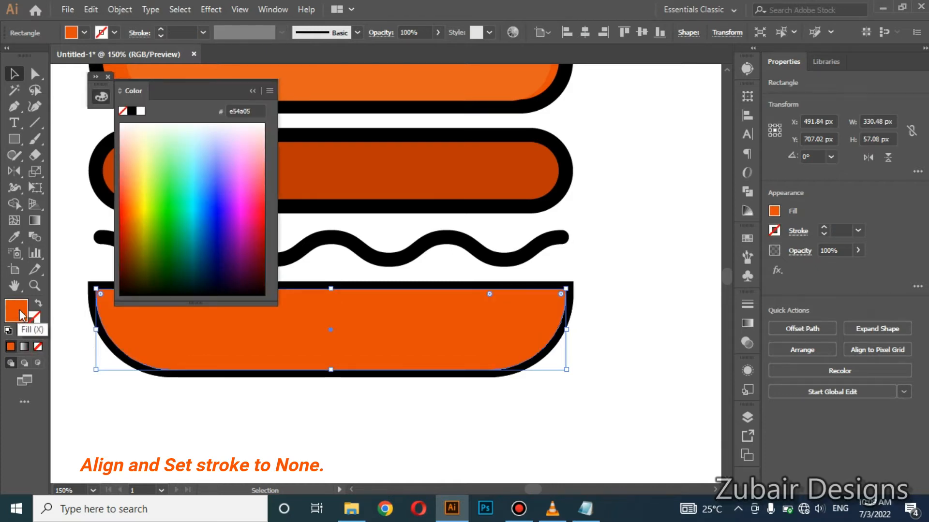
click(253, 91)
Step: Apply the top bun's lighter orange highlight color to the bottom bun's copy with the Eyedropper
scroll(205, 353, down, 1)
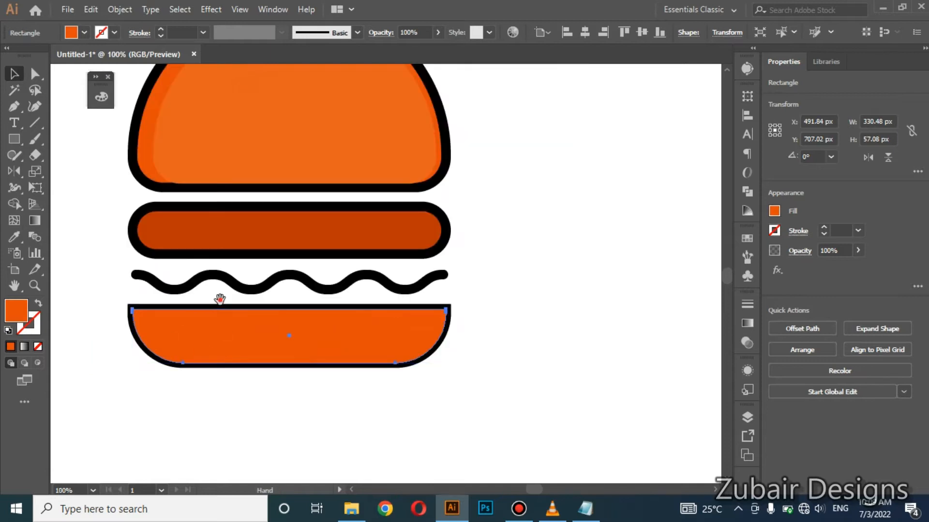
drag(220, 298, 237, 319)
key(i)
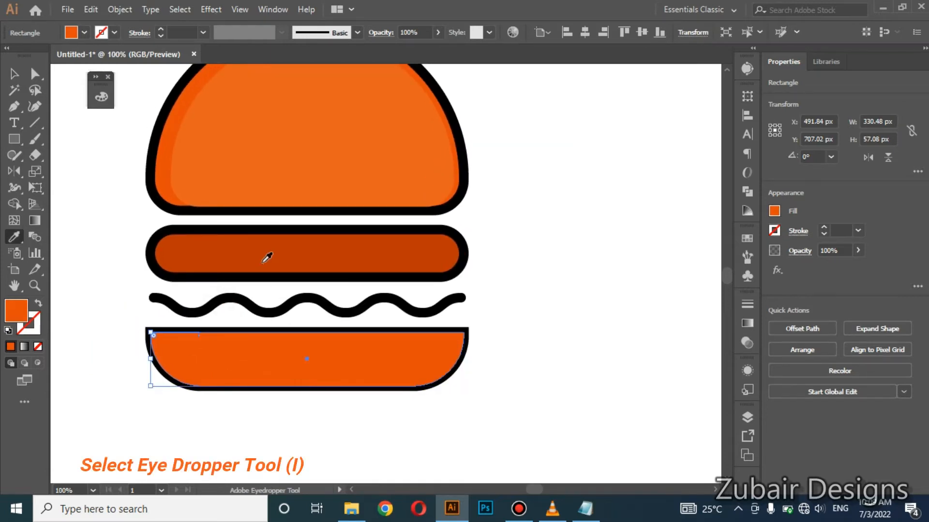
click(288, 158)
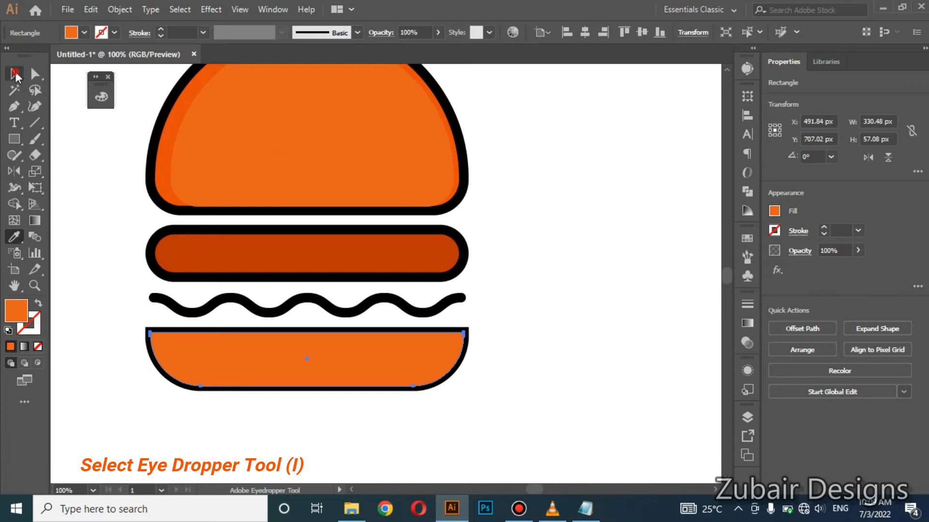
click(15, 75)
Step: Shrink the bottom bun's lighter copy to about 296 by 44 px and position it right of center inside the bun's outline
drag(464, 333, 397, 359)
click(535, 385)
scroll(366, 373, up, 1)
drag(442, 387, 510, 363)
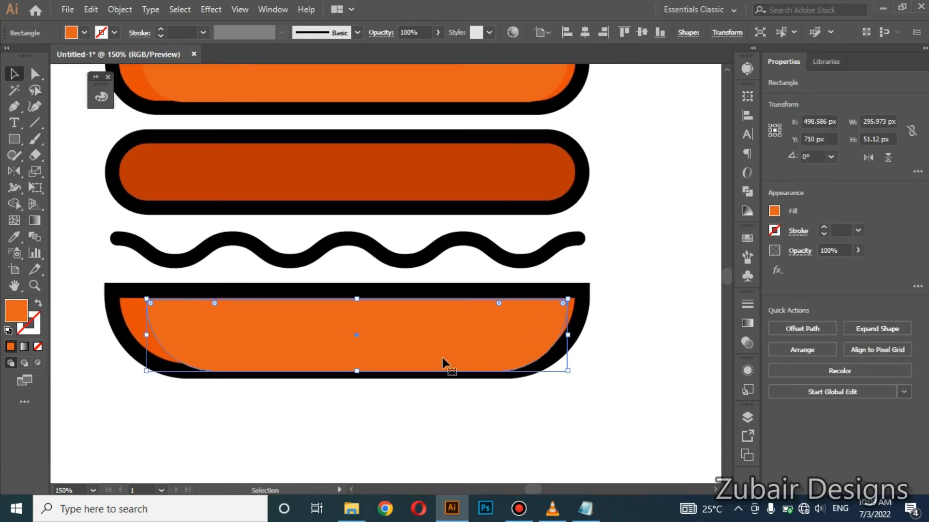
drag(357, 371, 357, 357)
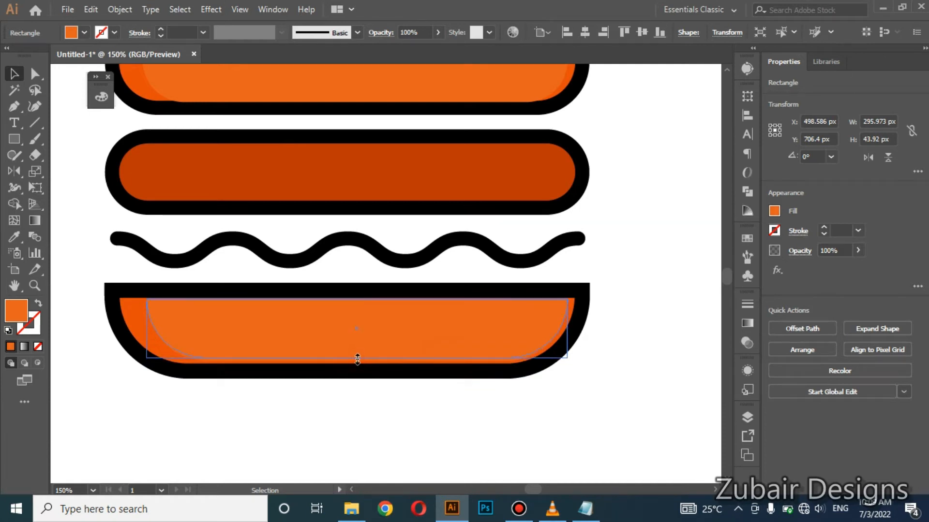
click(387, 438)
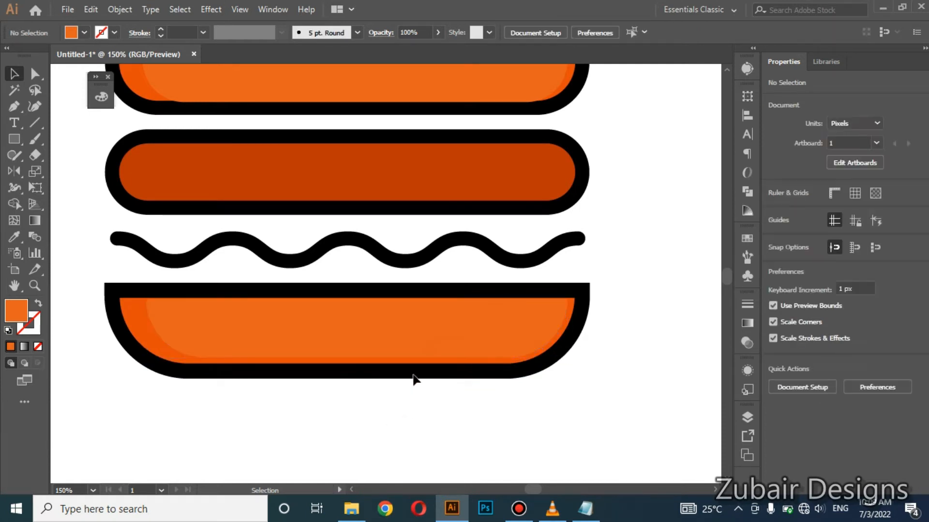
click(376, 334)
key(ctrl+minus)
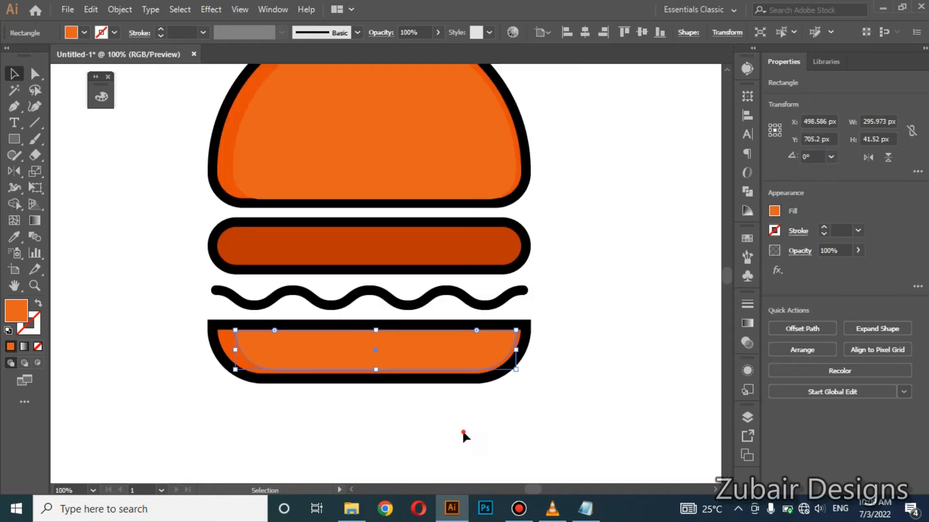
click(467, 403)
scroll(468, 398, down, 2)
drag(472, 399, 462, 407)
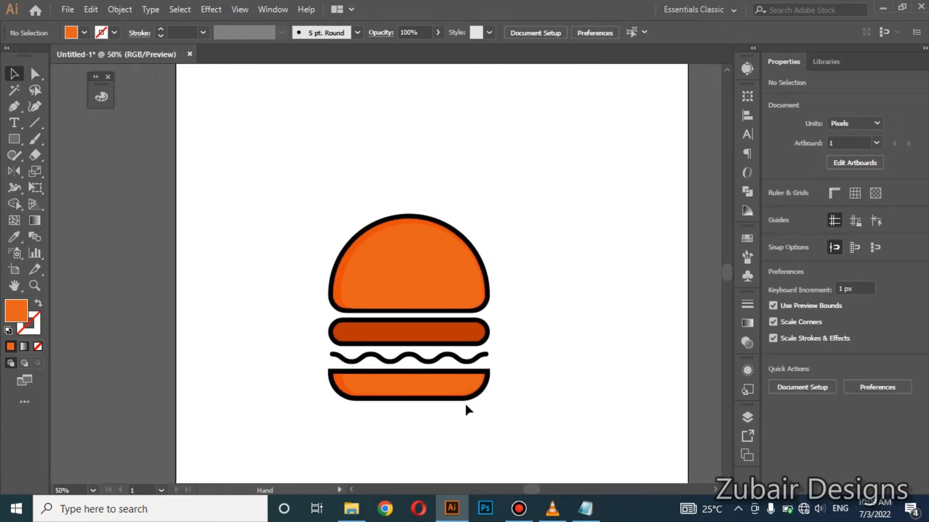
scroll(463, 402, up, 2)
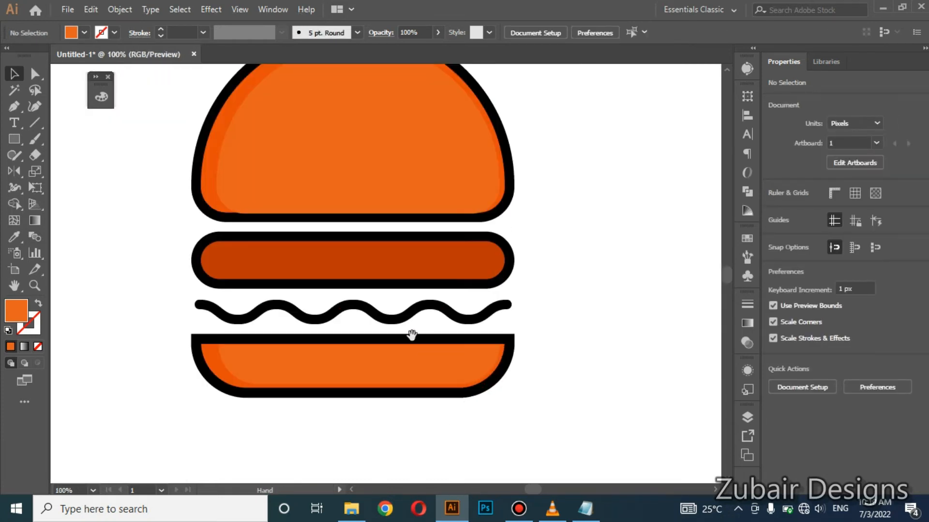
drag(412, 334, 440, 366)
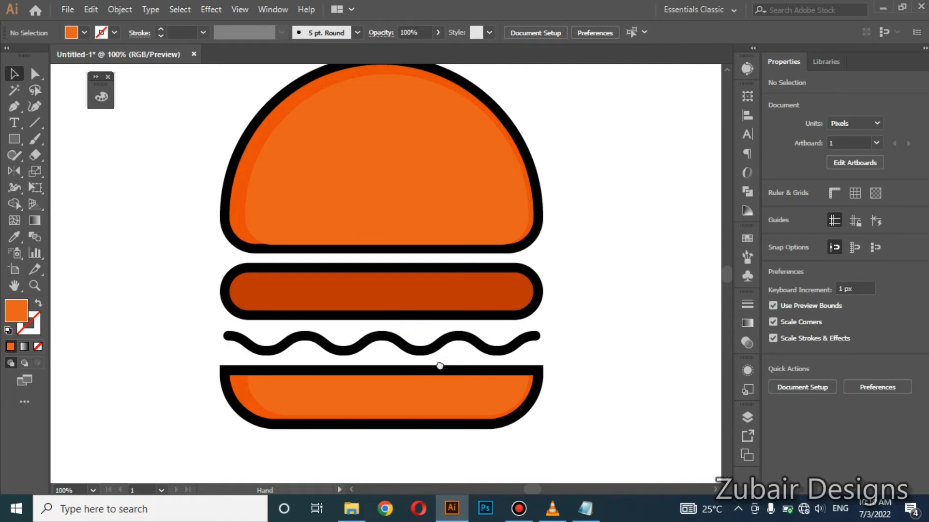
Step: Nudge the top bun's lighter highlight copy up by 2 px
click(424, 211)
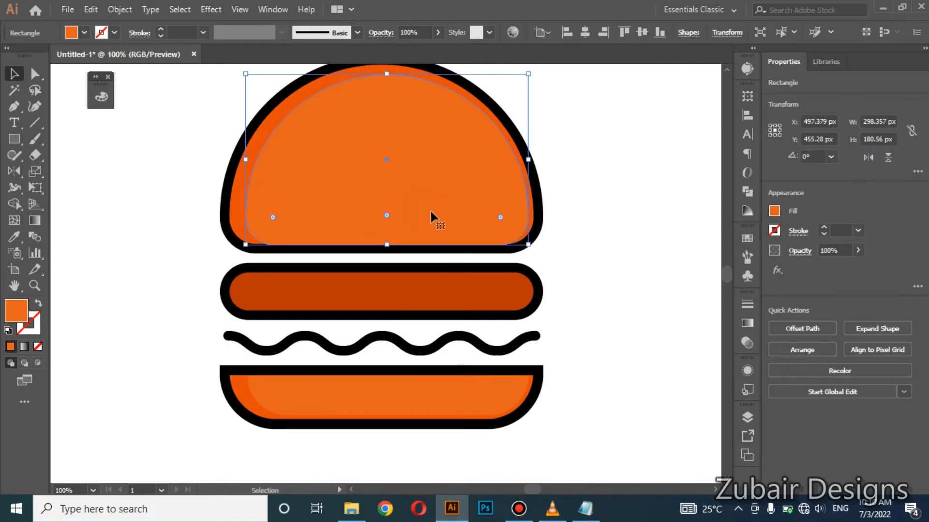
key(Up)
key(Up)
click(604, 272)
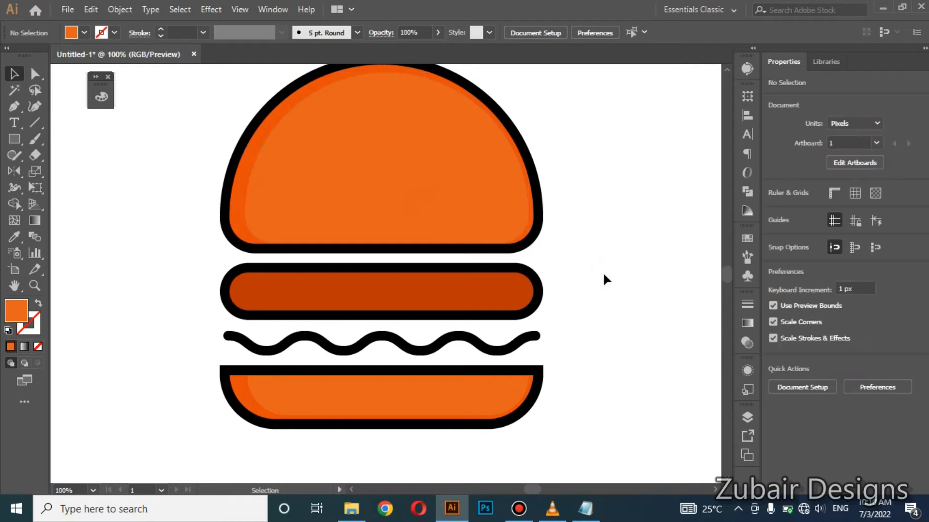
Step: Examine the burger as a whole and the wavy line and bottom bun shapes
scroll(236, 209, down, 2)
drag(239, 209, 294, 227)
scroll(295, 225, down, 2)
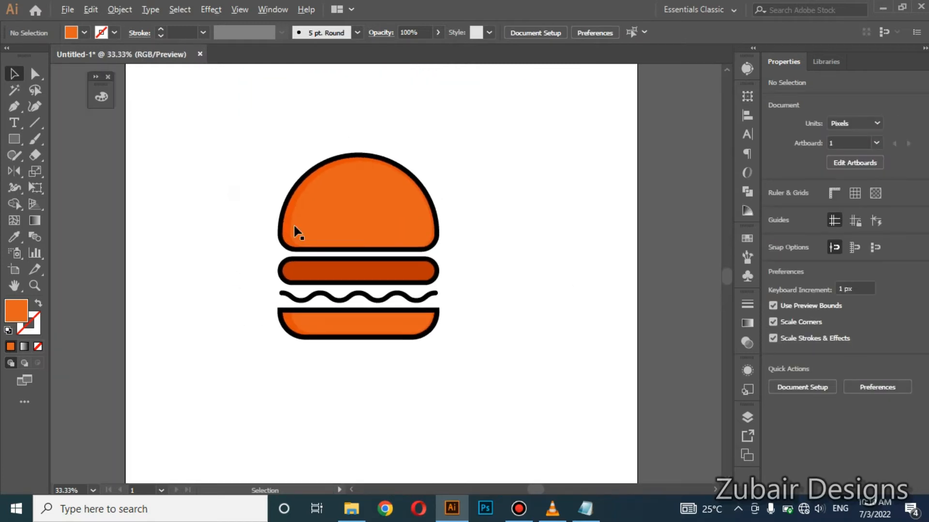
scroll(338, 263, up, 4)
scroll(359, 283, up, 1)
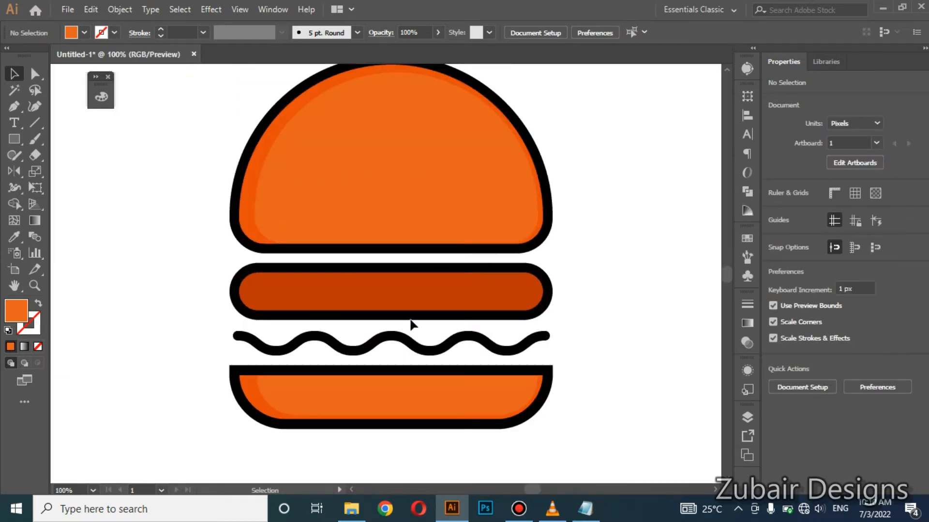
click(456, 342)
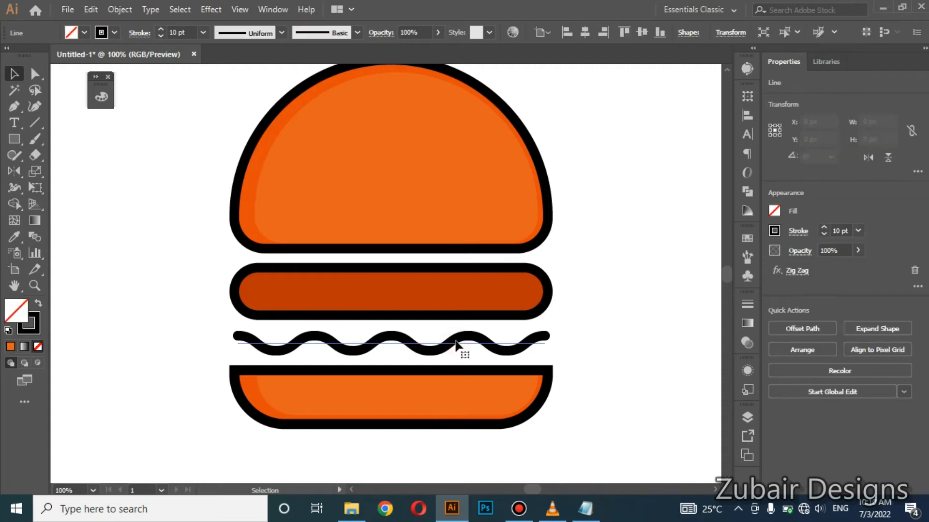
click(463, 372)
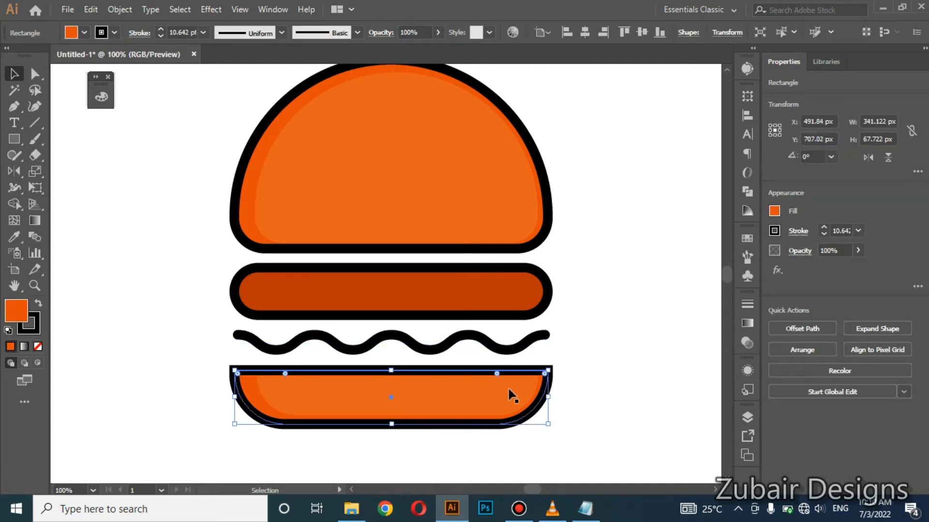
drag(535, 449, 196, 354)
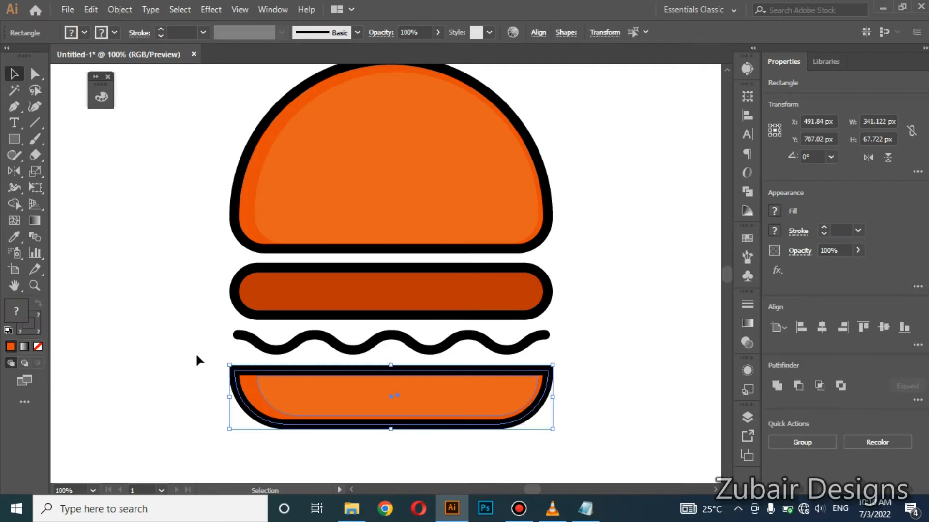
click(585, 414)
Step: Group all the burger shapes into one object
scroll(392, 189, down, 1)
scroll(393, 197, down, 2)
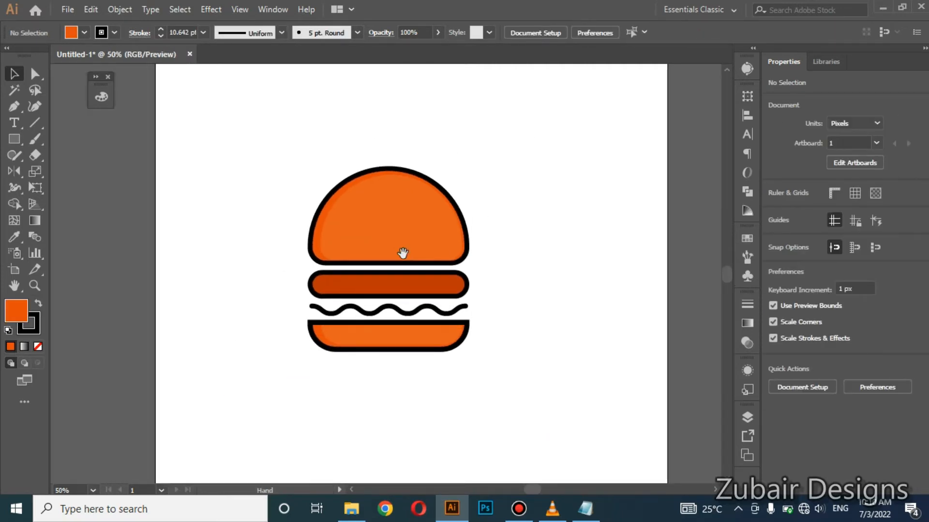
scroll(404, 258, up, 1)
drag(285, 143, 506, 401)
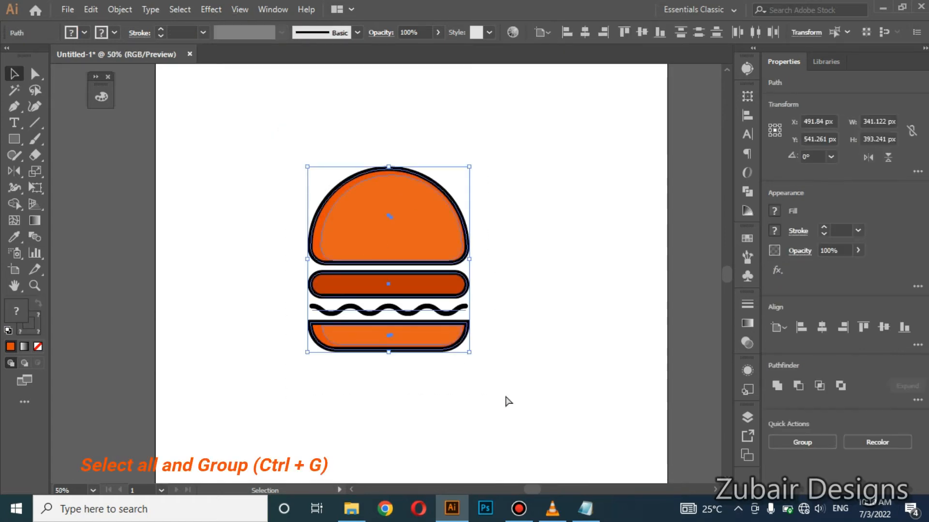
key(ctrl+g)
click(512, 390)
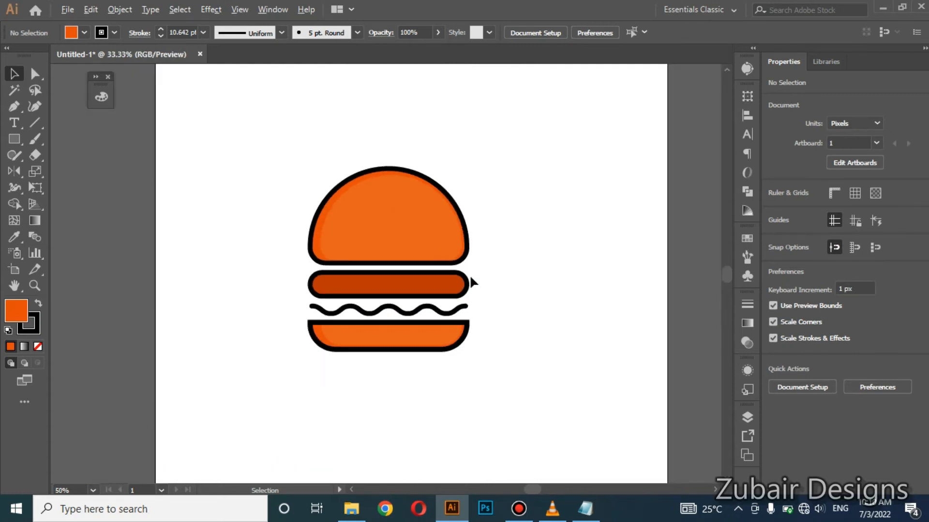
Step: Center the burger group horizontally and vertically on the artboard
click(431, 262)
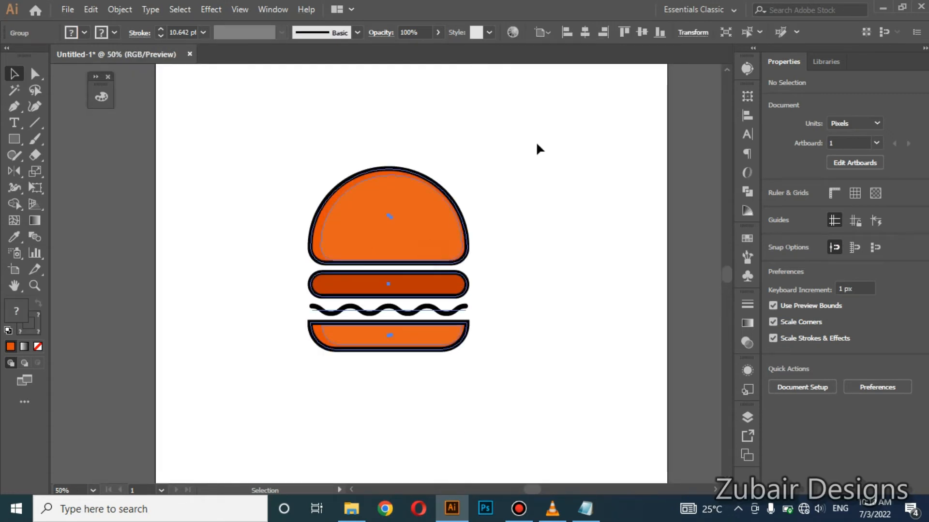
click(585, 32)
click(641, 32)
click(594, 184)
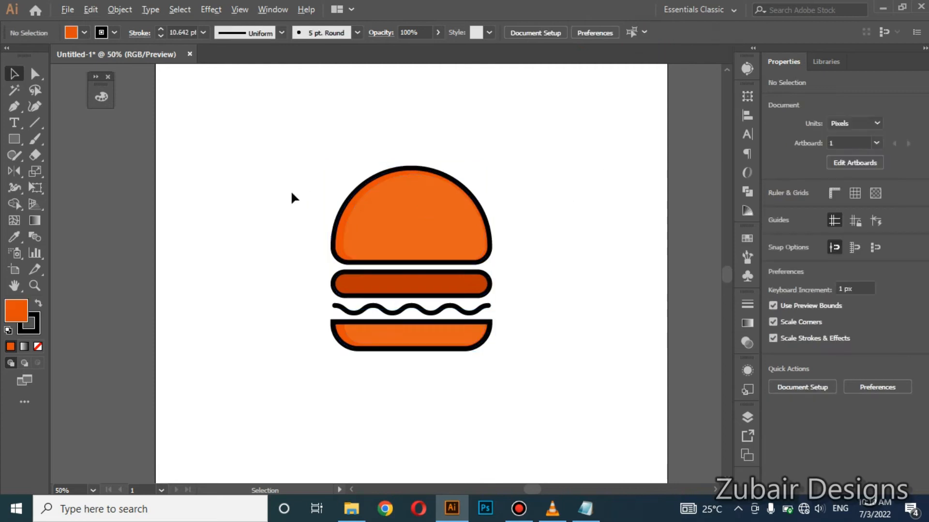
Step: Create a rectangle 1080 px wide and 1080 px high
scroll(291, 199, down, 1)
scroll(291, 192, up, 1)
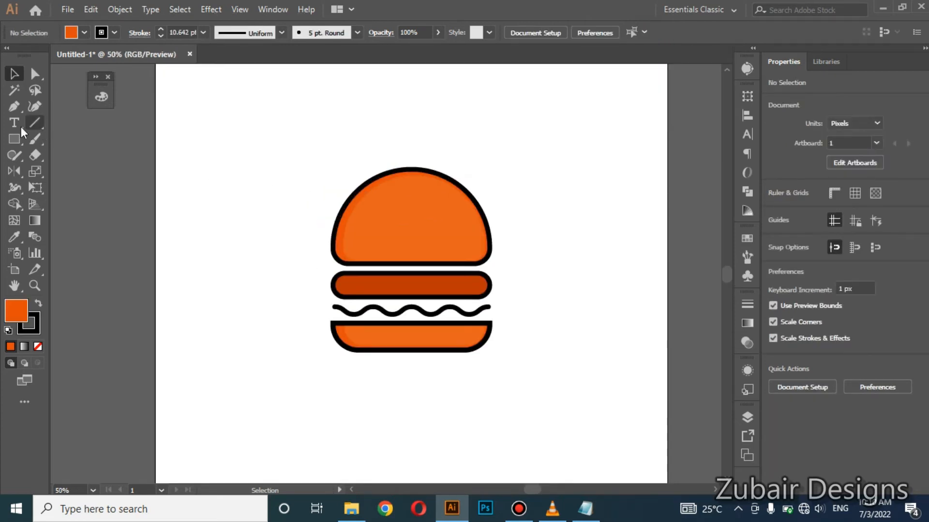
click(16, 138)
click(200, 188)
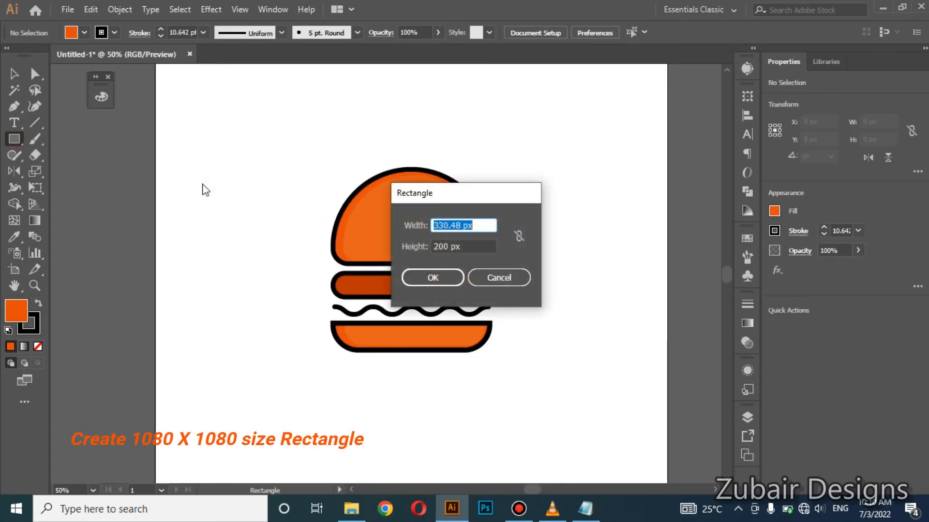
text(1080)
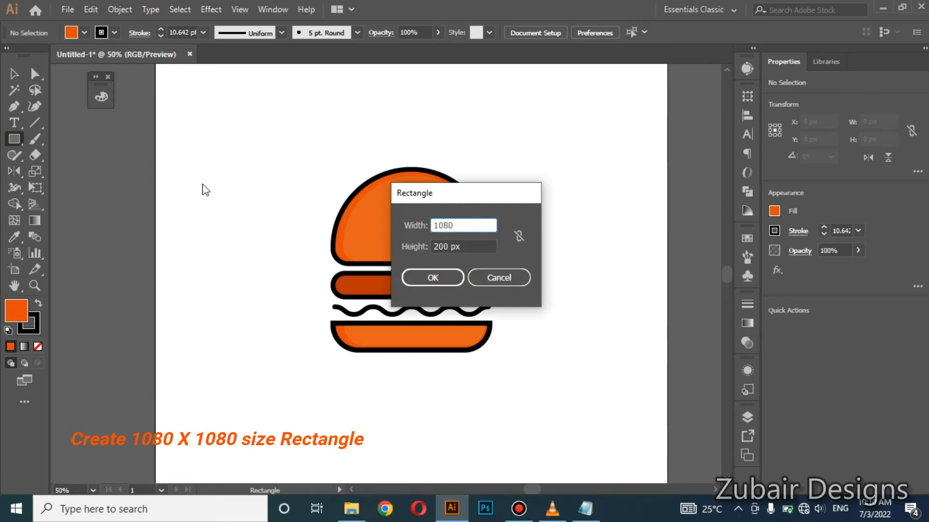
key(Tab)
text(10)
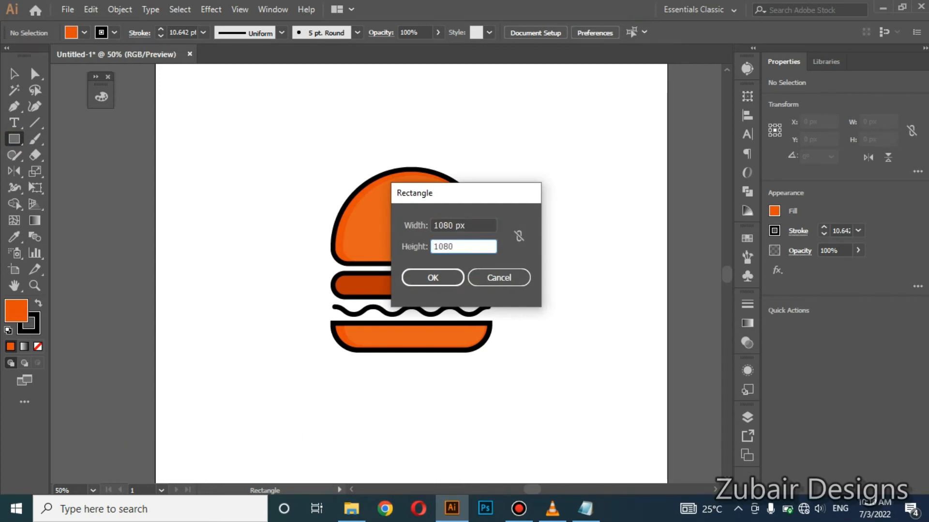
key(Return)
scroll(201, 184, down, 1)
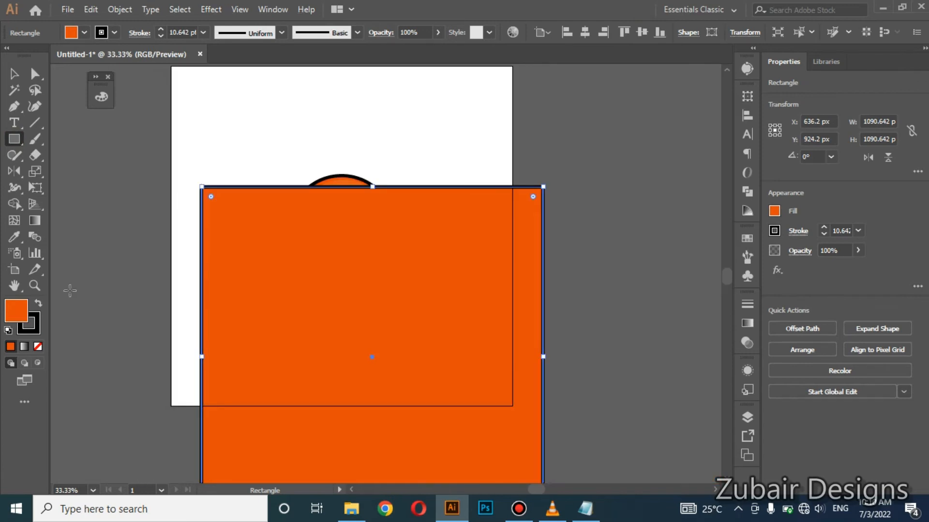
Step: Remove the stroke from the 1080 px square, keeping its orange fill
click(37, 319)
click(38, 347)
click(15, 311)
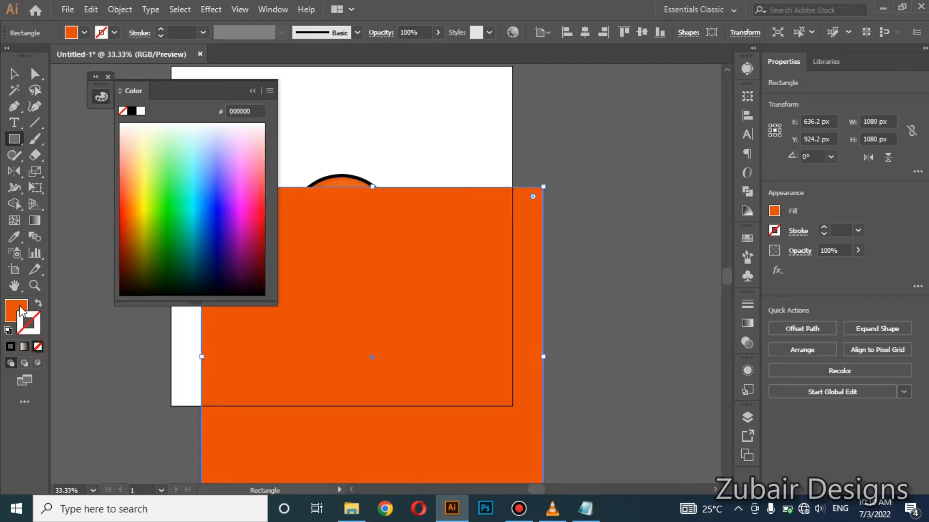
click(13, 74)
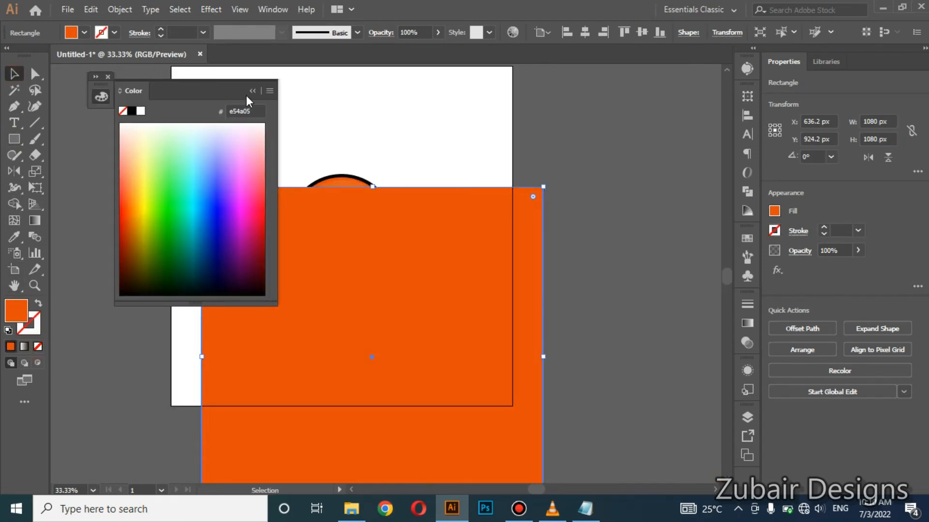
click(252, 91)
Step: Center the orange square horizontally and vertically so it covers the artboard
click(585, 32)
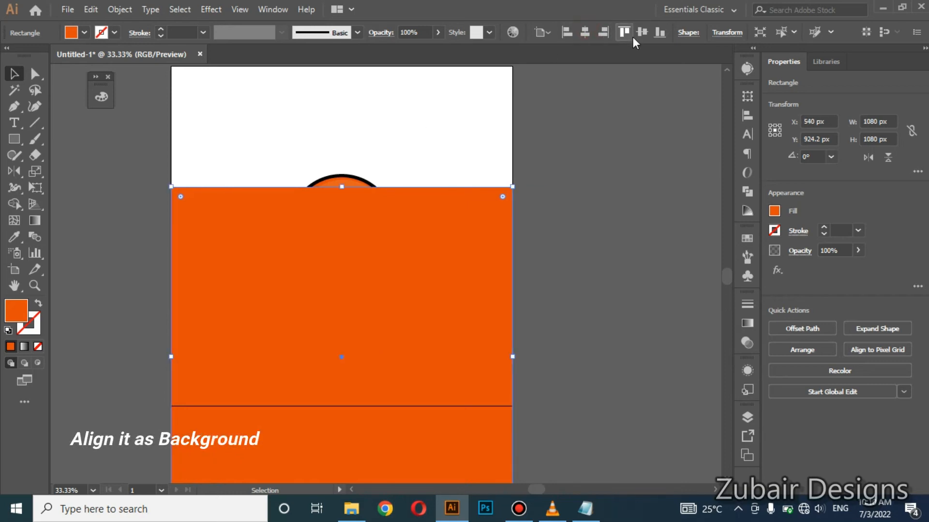
click(641, 33)
click(551, 190)
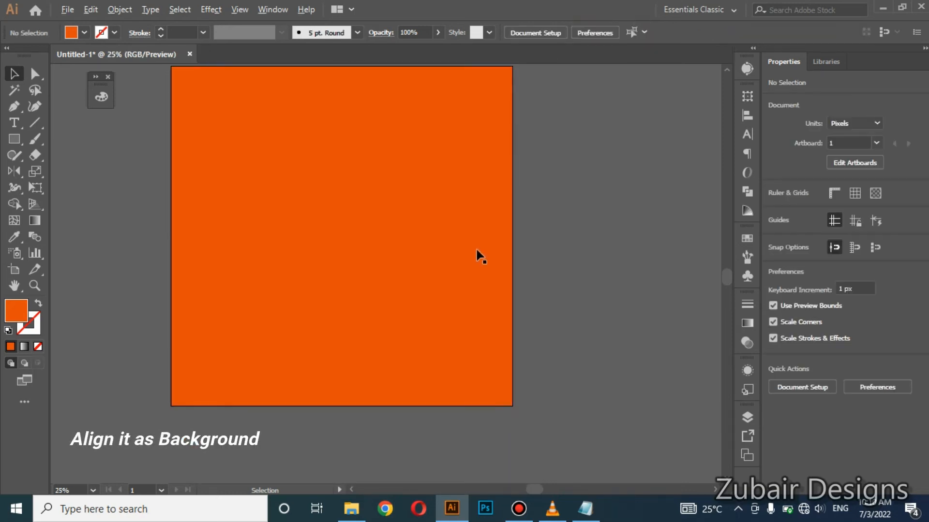
Step: Send the orange square to the back, behind the burger group
scroll(475, 249, down, 1)
click(476, 247)
right_click(478, 251)
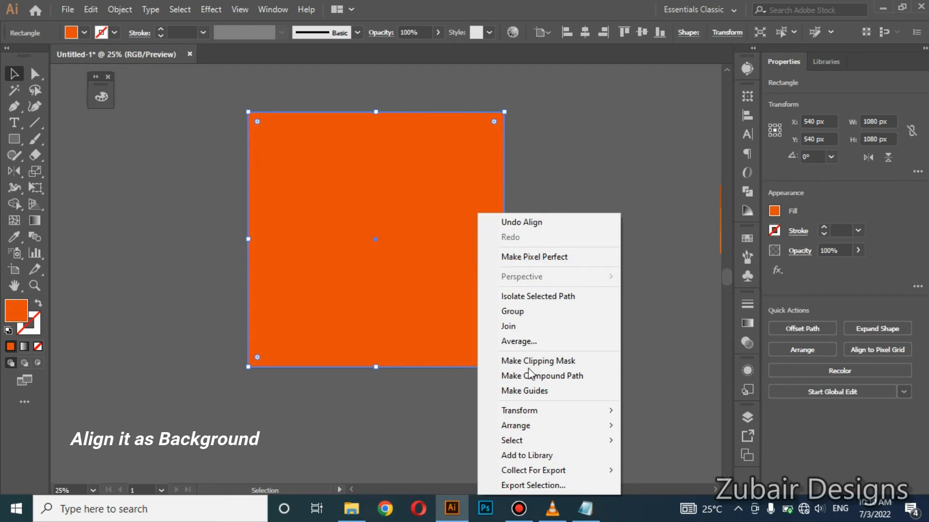
mouse_move(600, 427)
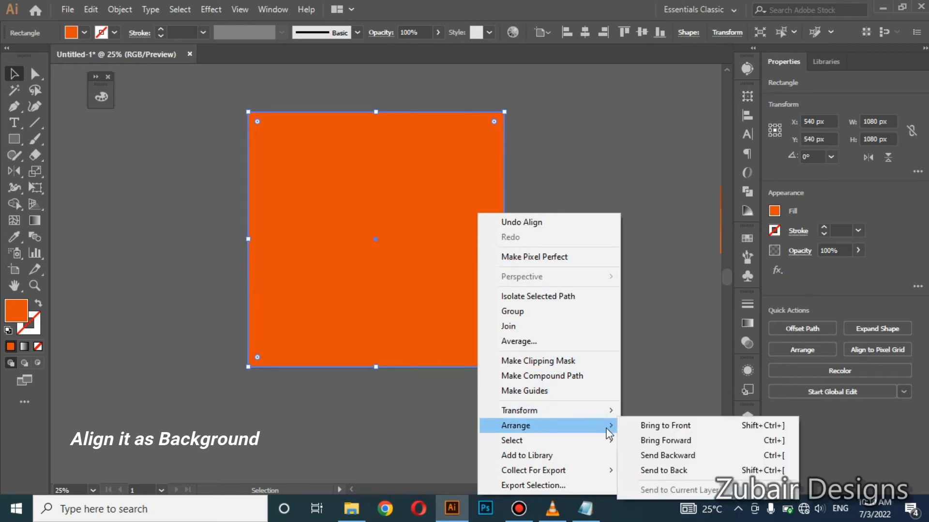
click(662, 470)
click(588, 388)
Step: Place a point text object below the burger and set its font size to 72 pt
scroll(400, 255, up, 3)
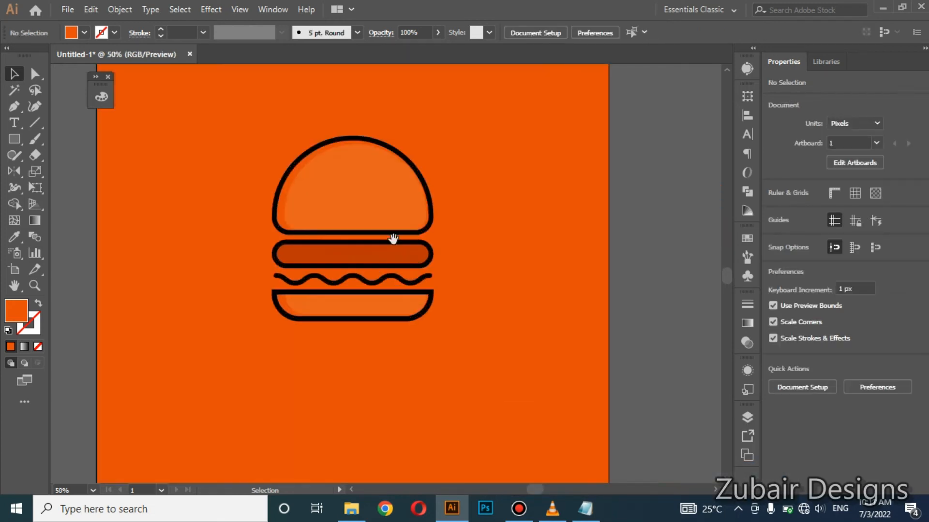
scroll(386, 211, down, 1)
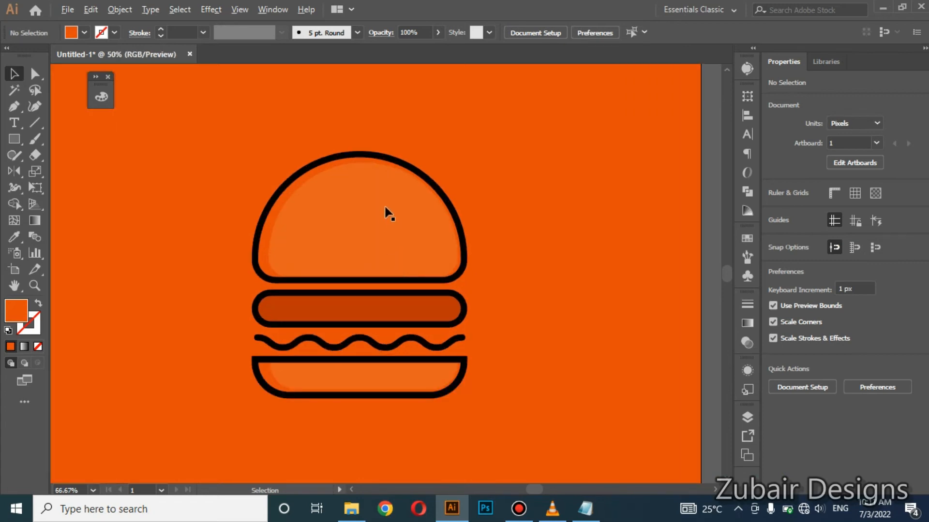
drag(397, 293, 402, 257)
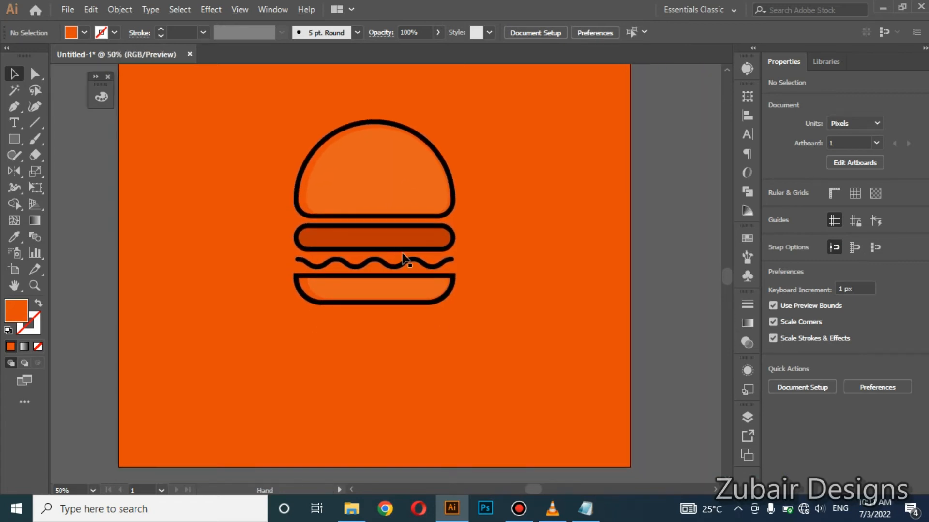
key(t)
click(311, 338)
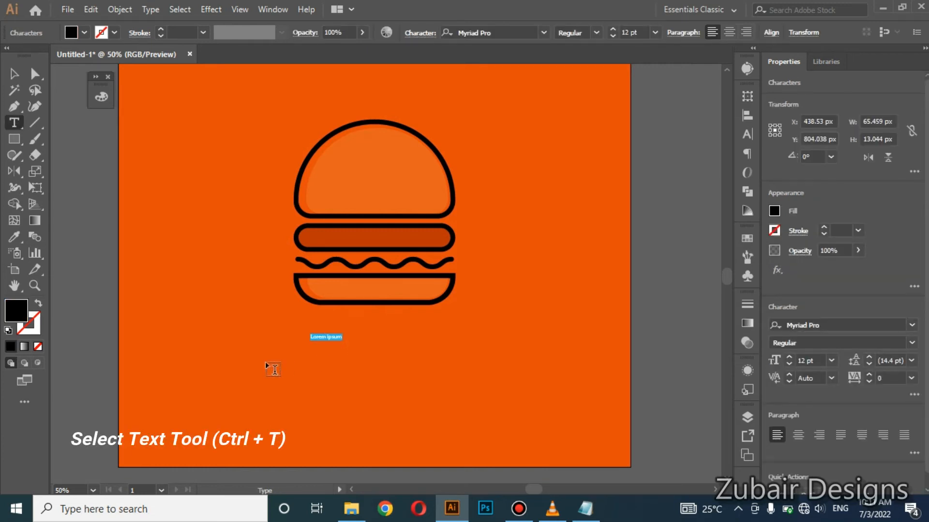
click(655, 32)
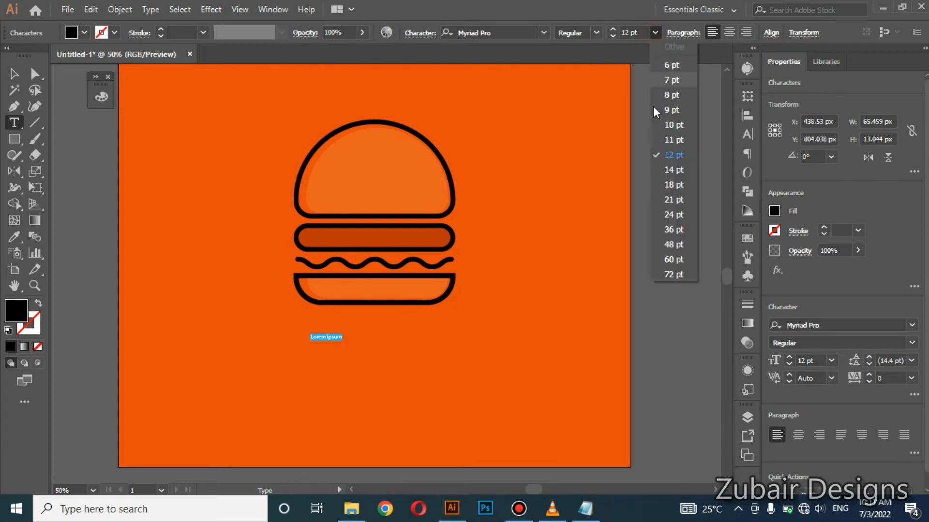
click(668, 271)
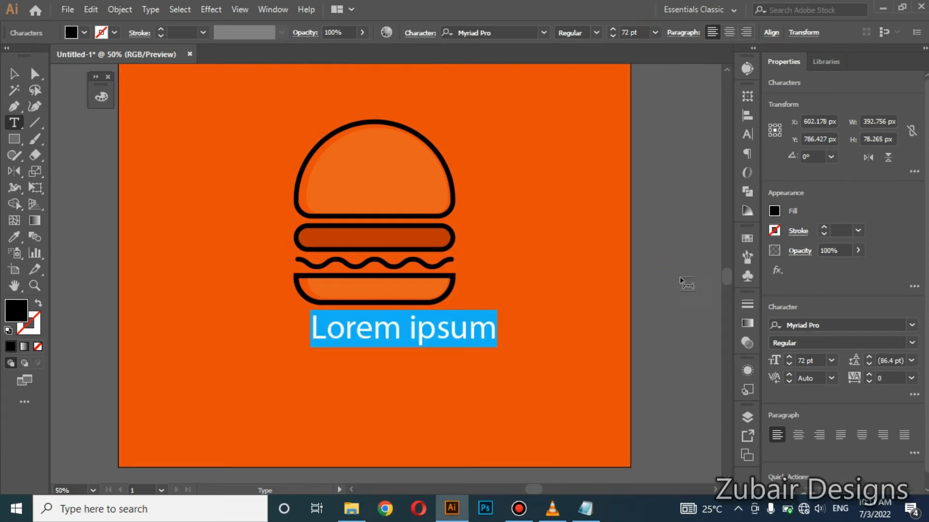
Step: Enter the brand name on two lines as HANDSOME and BURGER in the placeholder text below the burger
text(HANDSOME)
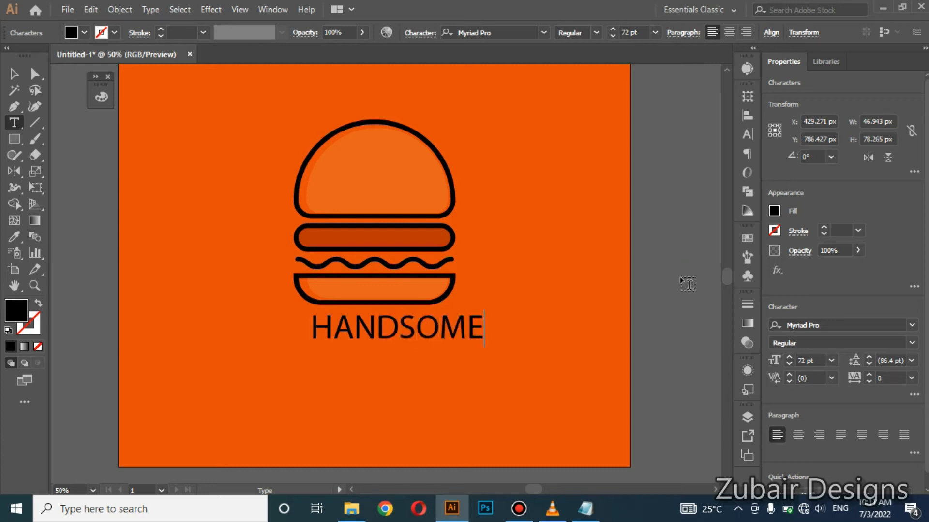
key(Return)
text(BUR)
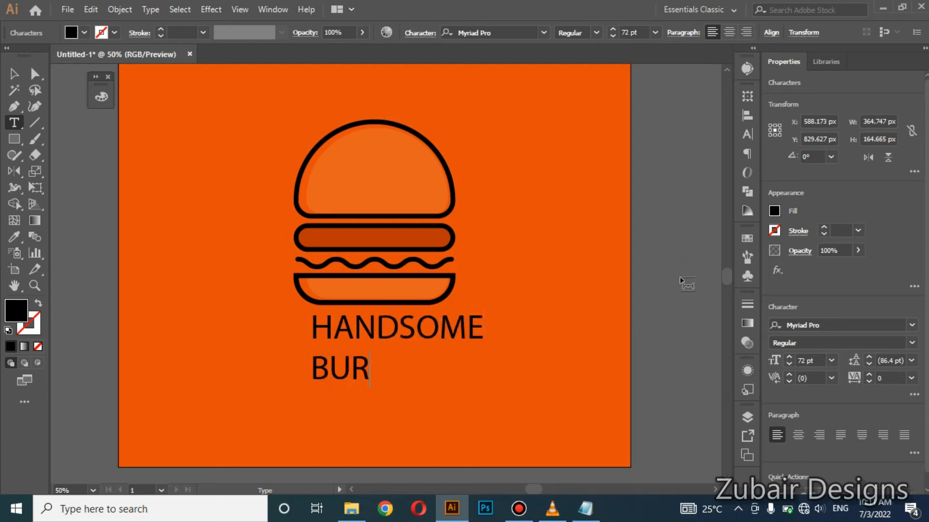
text(GER)
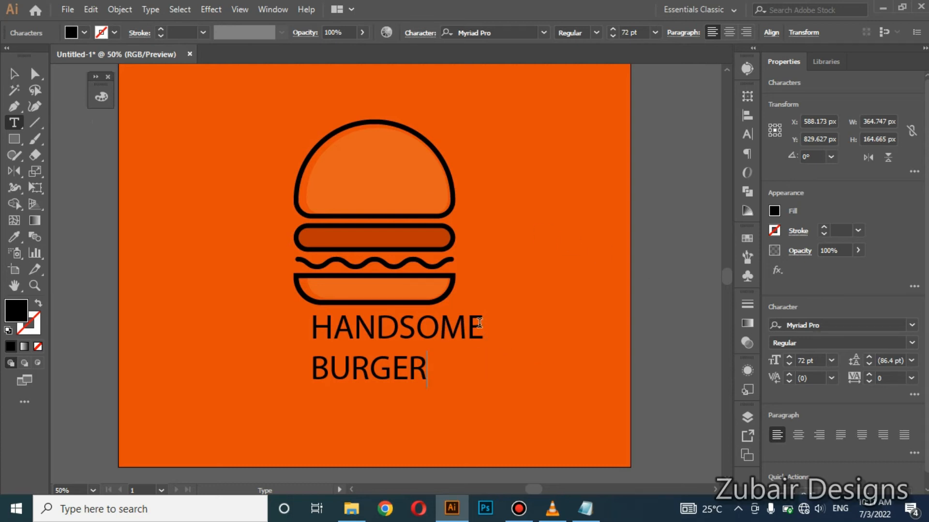
Step: Change the font of the whole brand name to Adlinnaka Bold Demo
drag(482, 325, 311, 326)
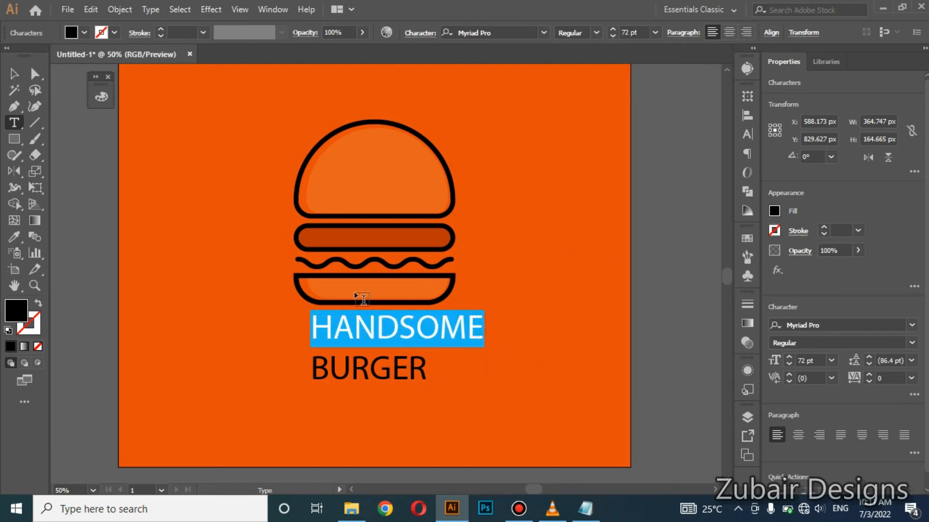
click(13, 72)
click(488, 33)
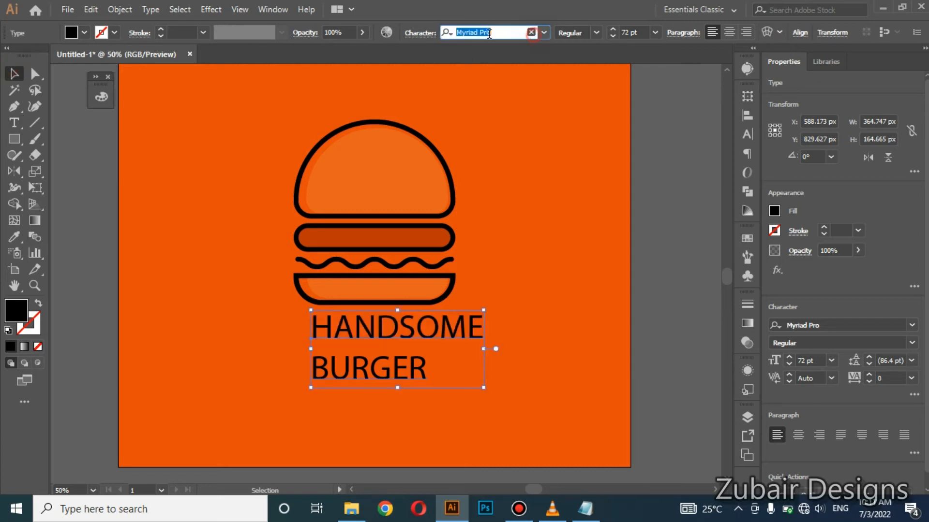
text(a)
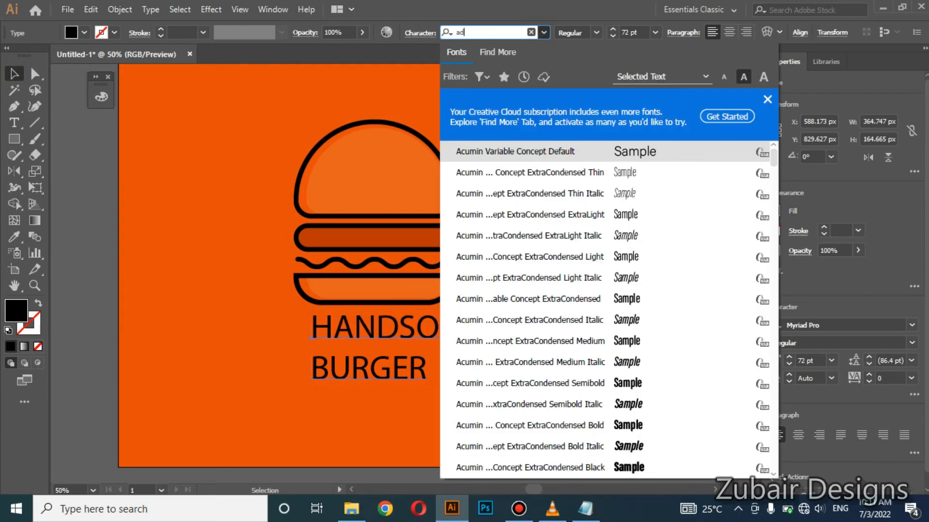
text(dlinnaka)
click(619, 99)
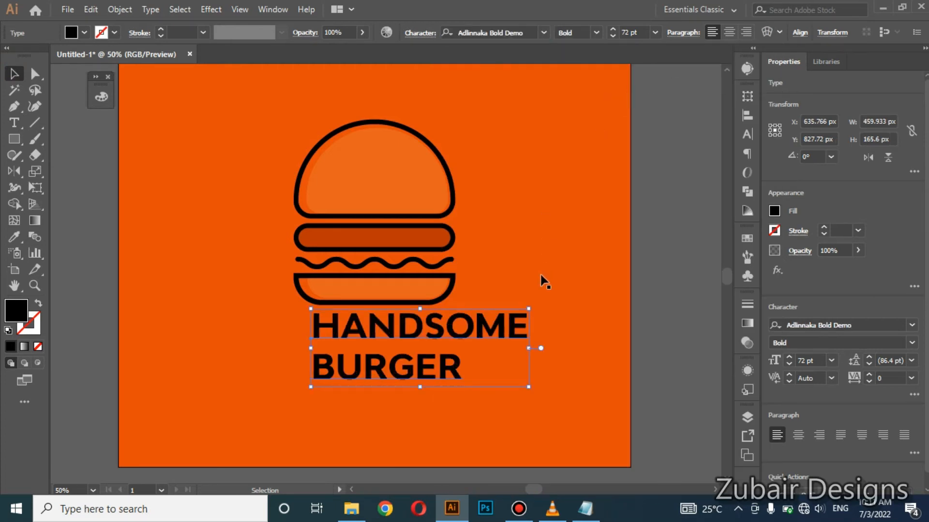
Step: Reduce only the word HANDSOME to 50 pt so that its width matches the word BURGER below it
double_click(518, 320)
drag(525, 320, 310, 325)
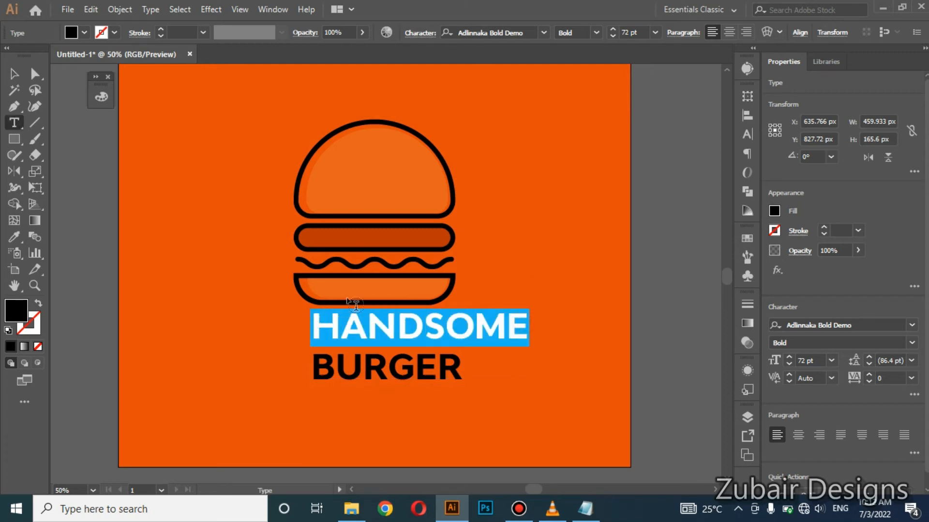
click(654, 34)
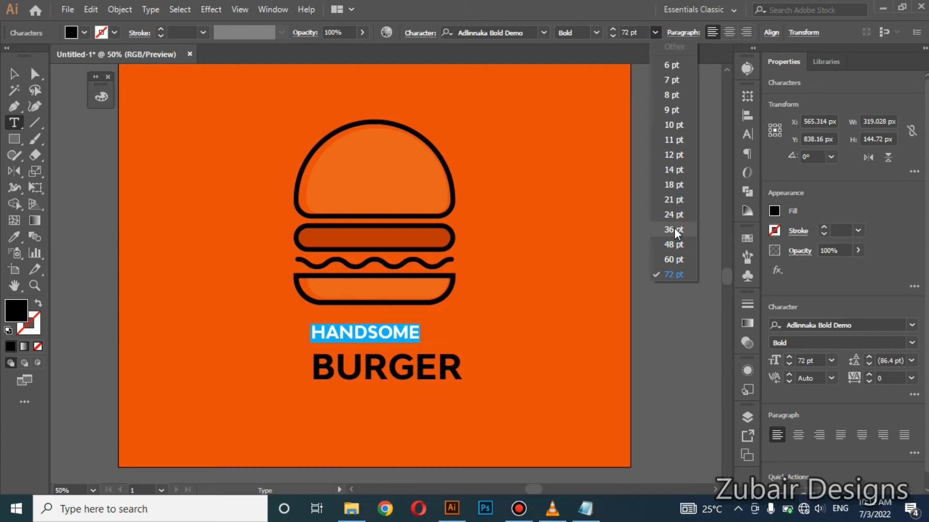
click(680, 244)
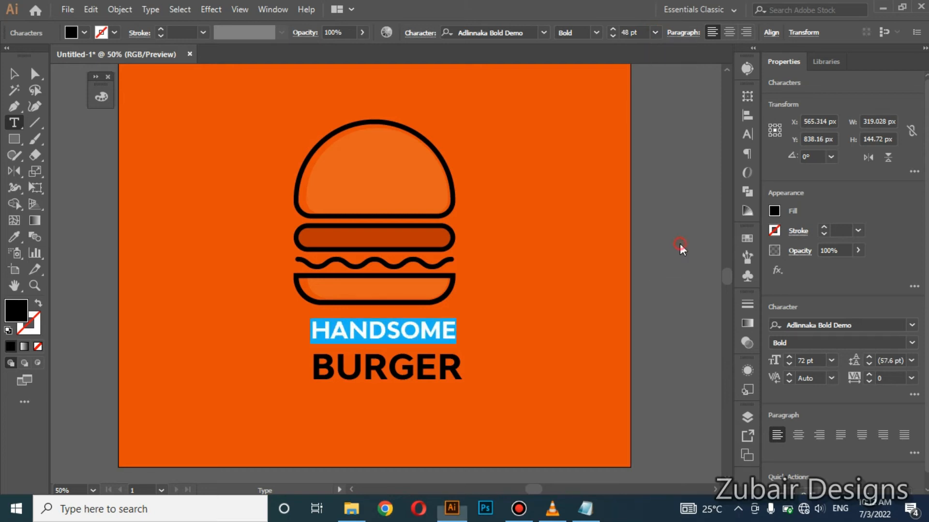
click(744, 177)
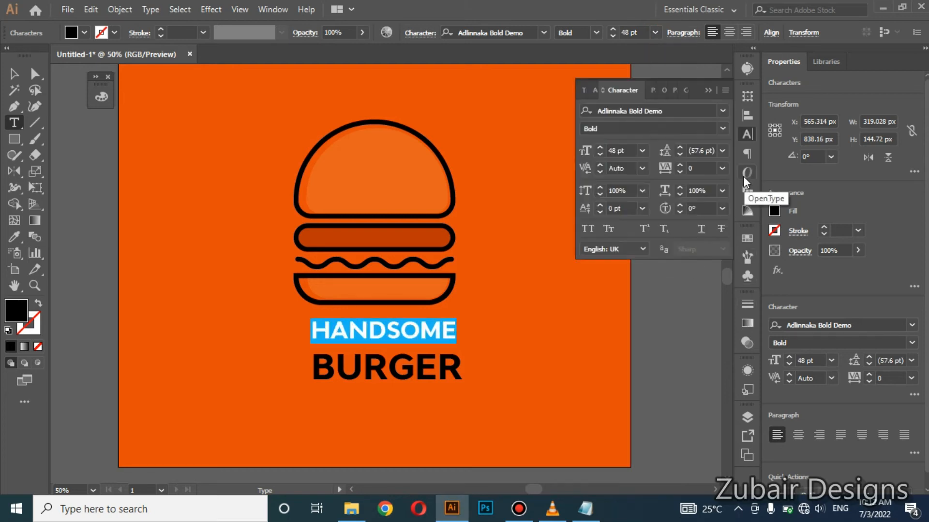
click(586, 152)
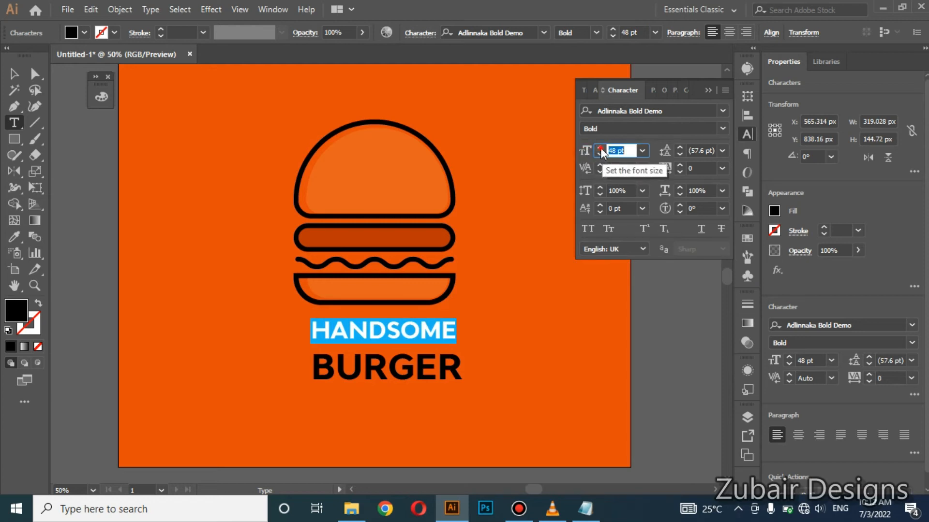
click(600, 148)
click(600, 147)
click(600, 148)
click(600, 148)
click(600, 148)
click(600, 148)
click(599, 148)
click(600, 148)
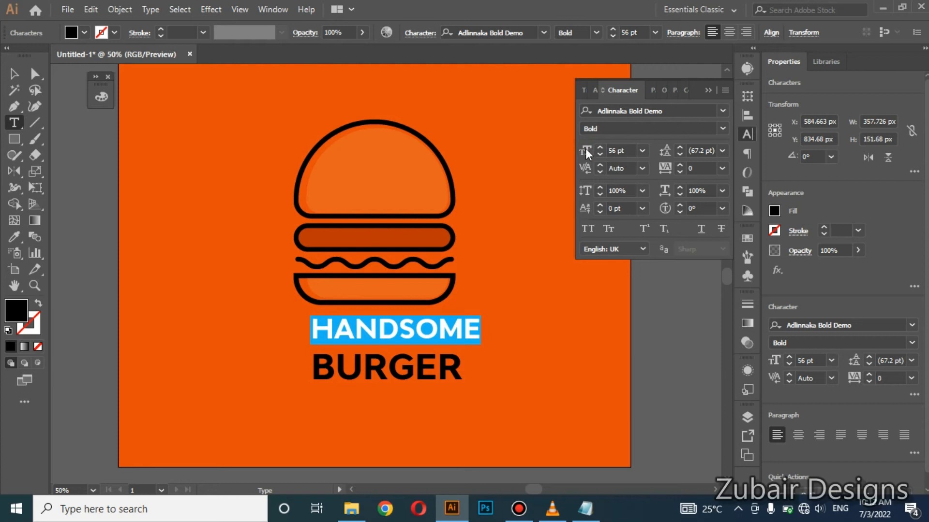
click(600, 154)
click(600, 154)
click(598, 153)
click(598, 153)
click(599, 152)
click(598, 152)
click(599, 153)
click(599, 153)
click(600, 148)
click(599, 148)
click(599, 148)
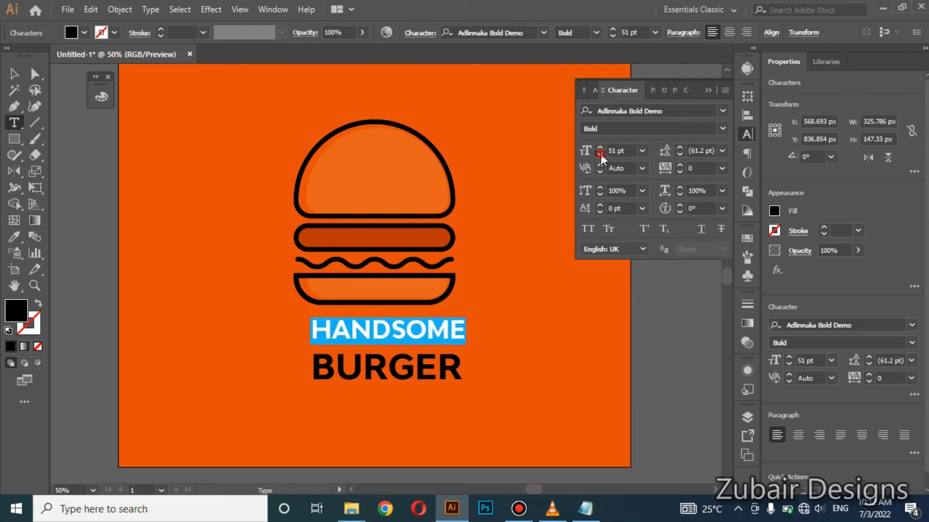
click(599, 154)
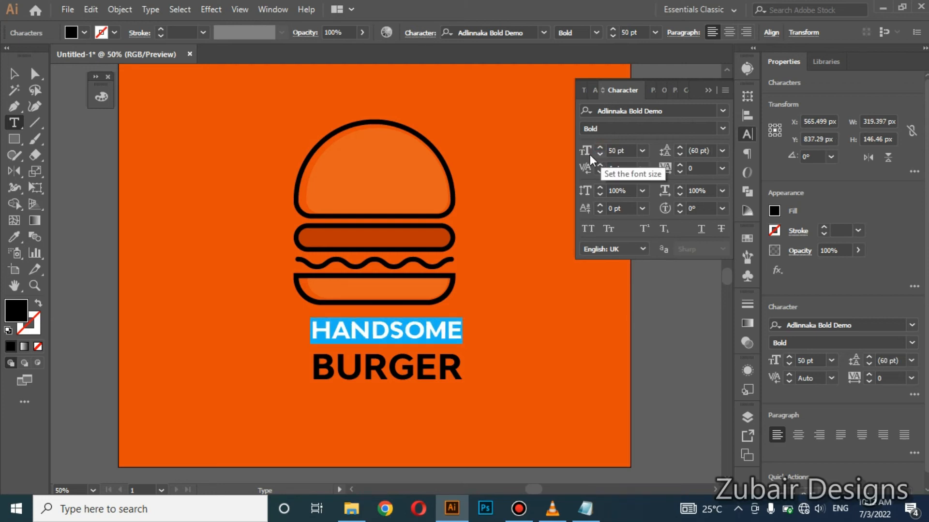
Step: Set the leading of the two-line brand name to 68 pt to tighten the gap between the words
click(14, 74)
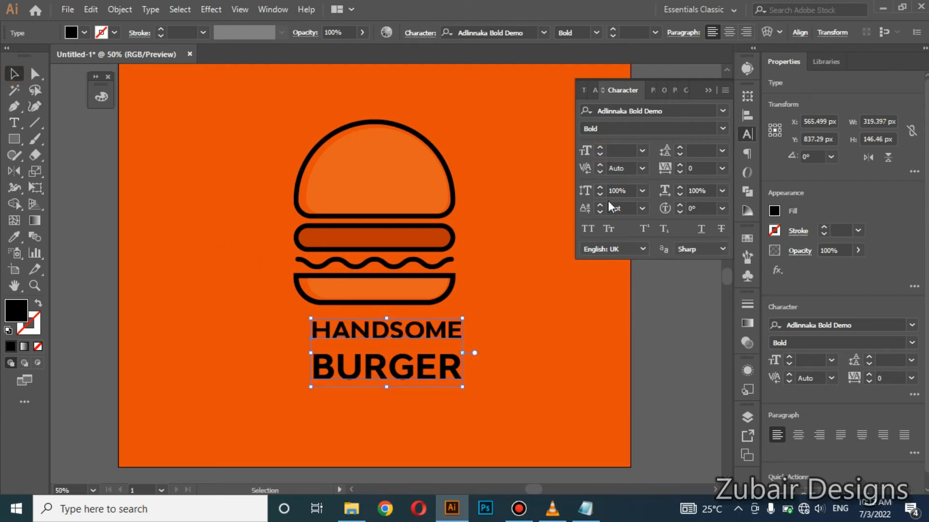
click(664, 152)
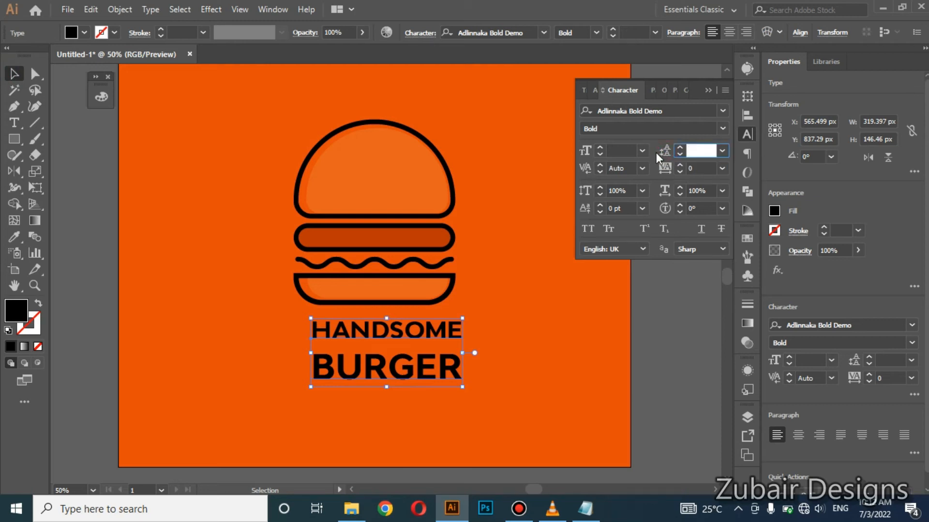
text(58)
key(Return)
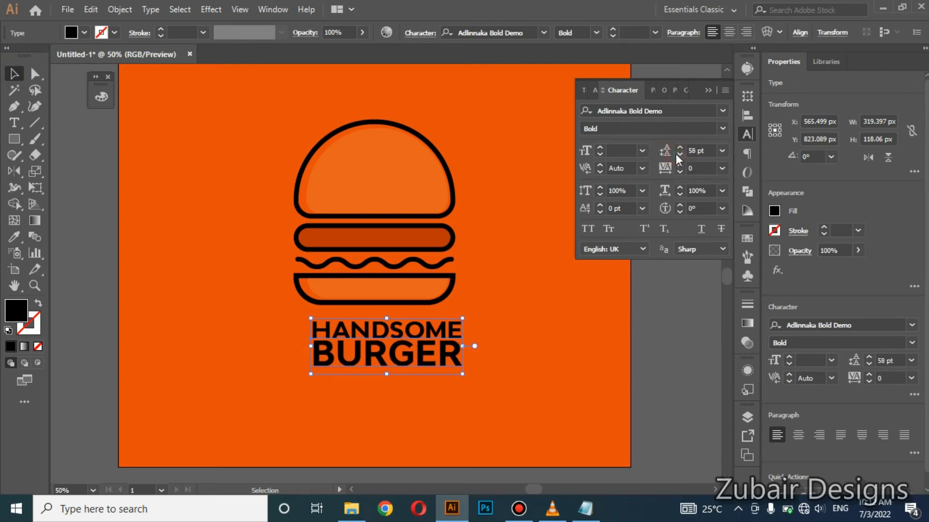
click(679, 147)
click(679, 148)
click(680, 148)
click(680, 155)
click(679, 155)
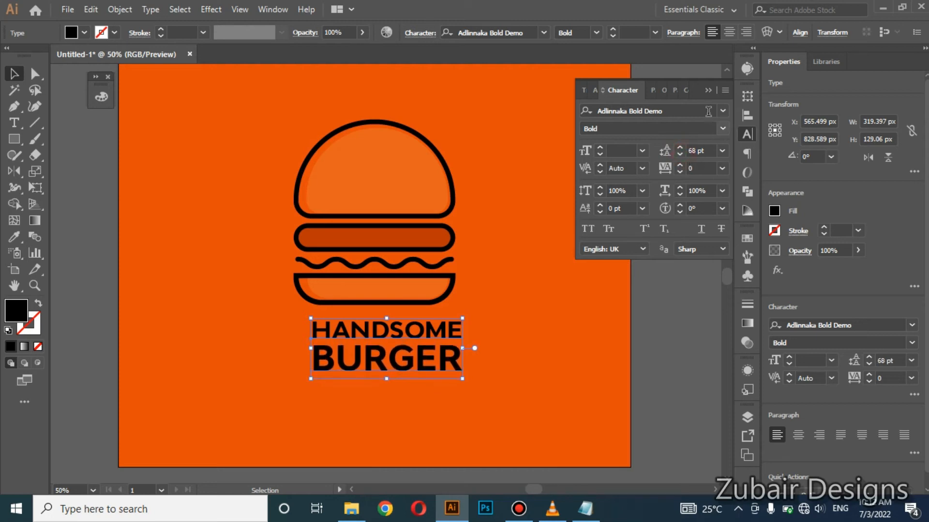
click(708, 90)
Step: Position the brand name directly under the bottom bun and scale it to the burger's width, about 341 px
drag(462, 368, 442, 355)
click(481, 411)
scroll(407, 361, up, 1)
Step: Change the fill of the brand name text to white
click(400, 363)
drag(543, 274, 462, 252)
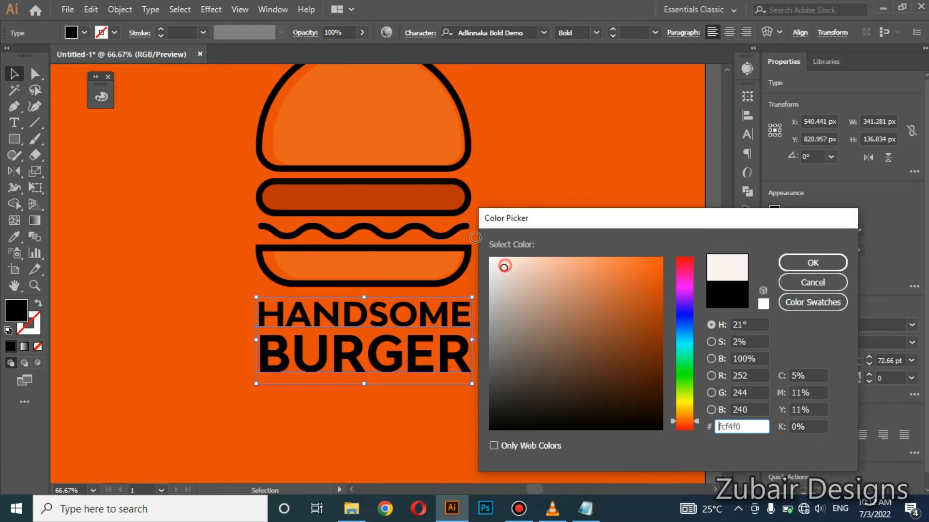
click(800, 261)
Step: Align the brand name to the burger's horizontal center, using the burger as the key object
scroll(441, 352, up, 1)
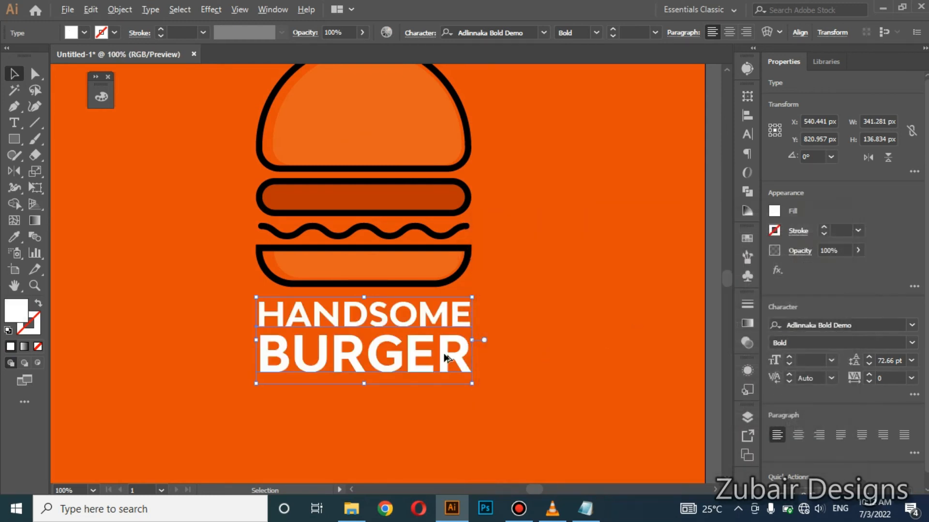
scroll(423, 323, down, 1)
drag(423, 323, 440, 336)
scroll(433, 331, up, 1)
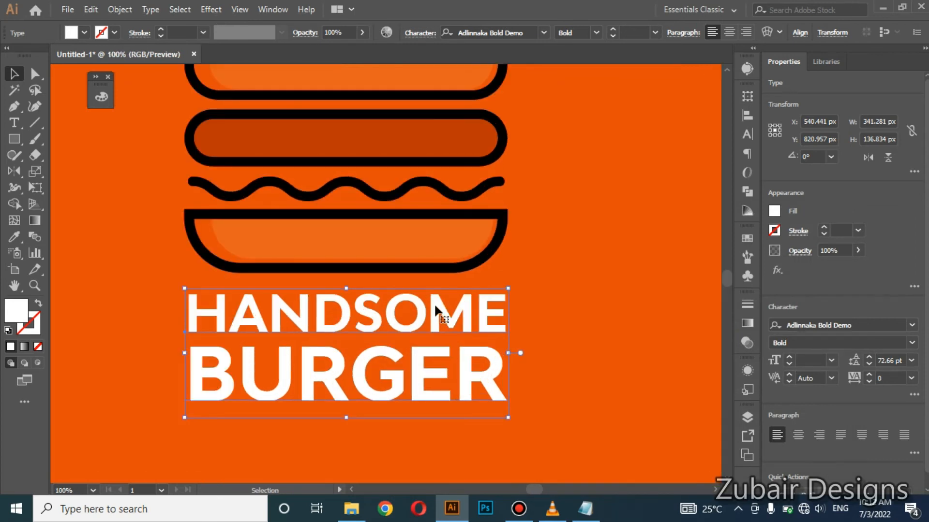
shift+click(445, 270)
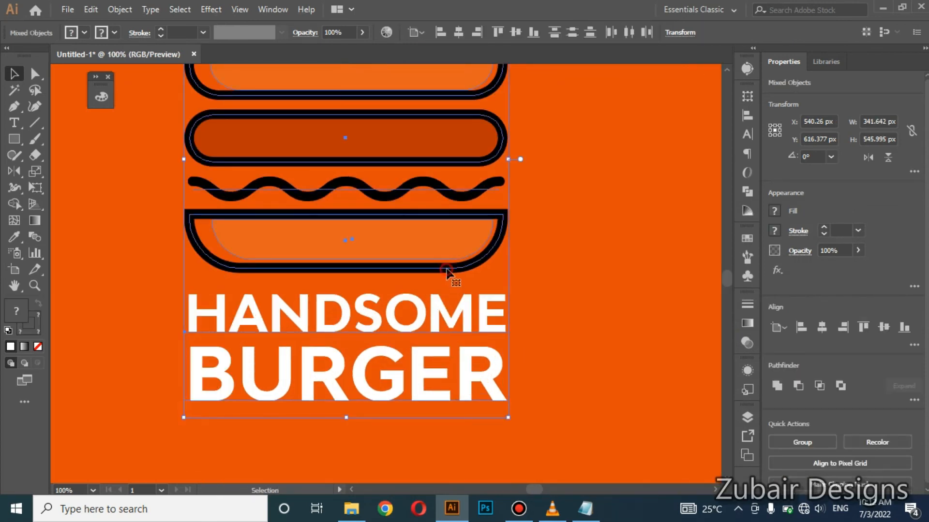
click(447, 269)
click(457, 29)
click(593, 232)
Step: Examine how the brand name lines up with the burger and how the logo sits on the orange square
scroll(555, 239, down, 1)
drag(565, 262, 559, 308)
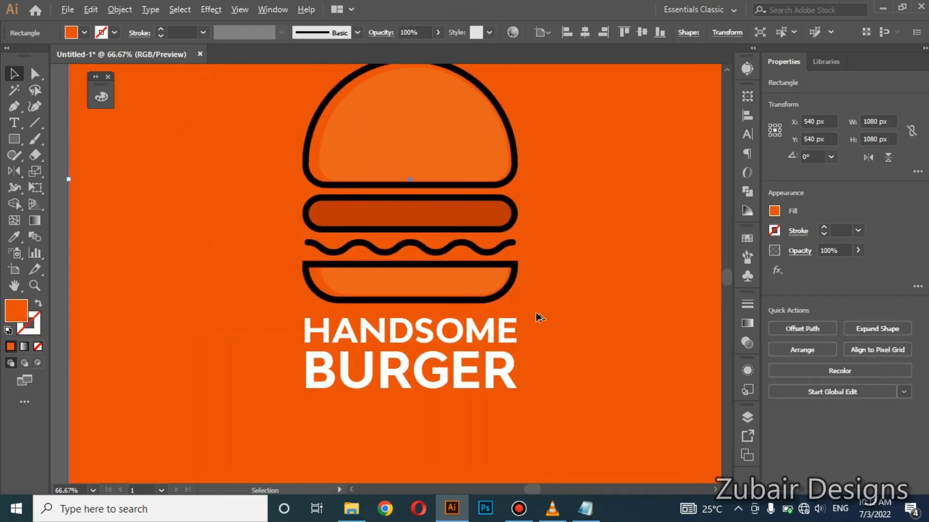
scroll(527, 375, up, 1)
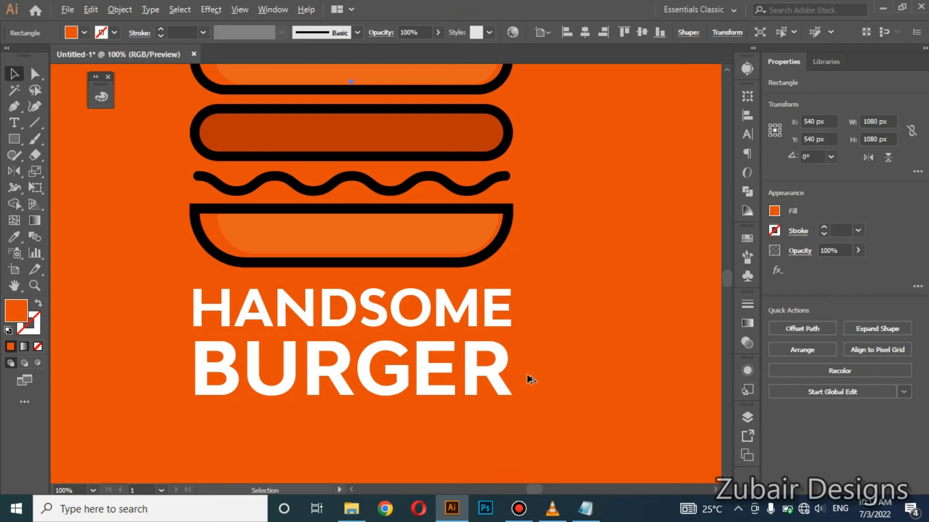
scroll(527, 375, down, 2)
scroll(555, 369, right, 3)
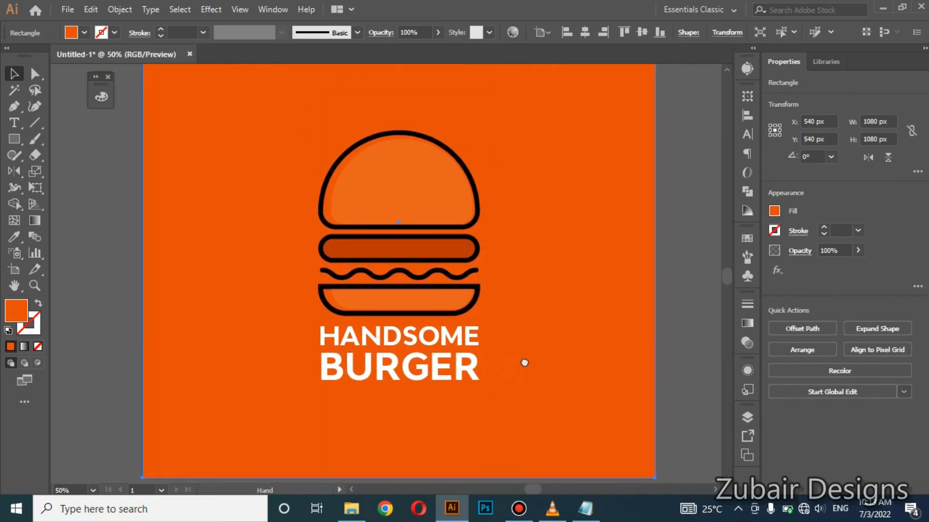
scroll(512, 317, down, 1)
click(634, 306)
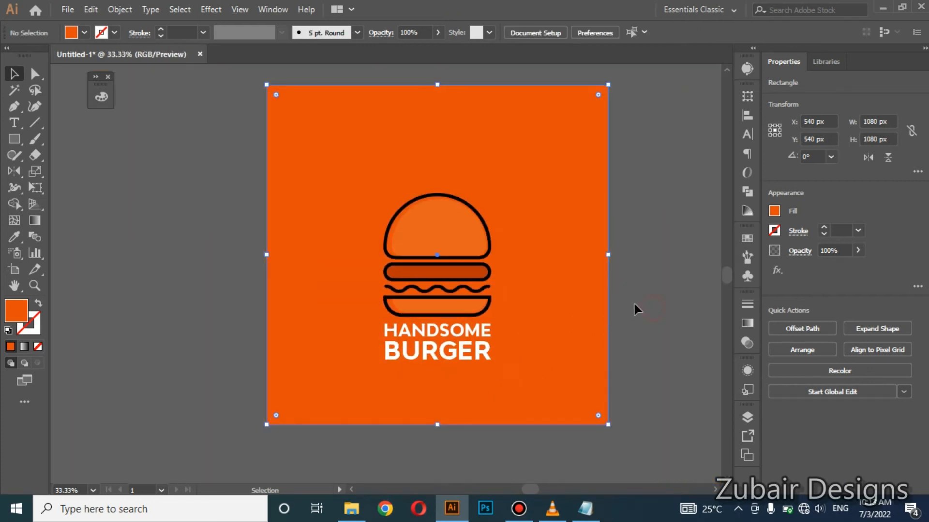
scroll(631, 305, up, 1)
scroll(435, 253, down, 1)
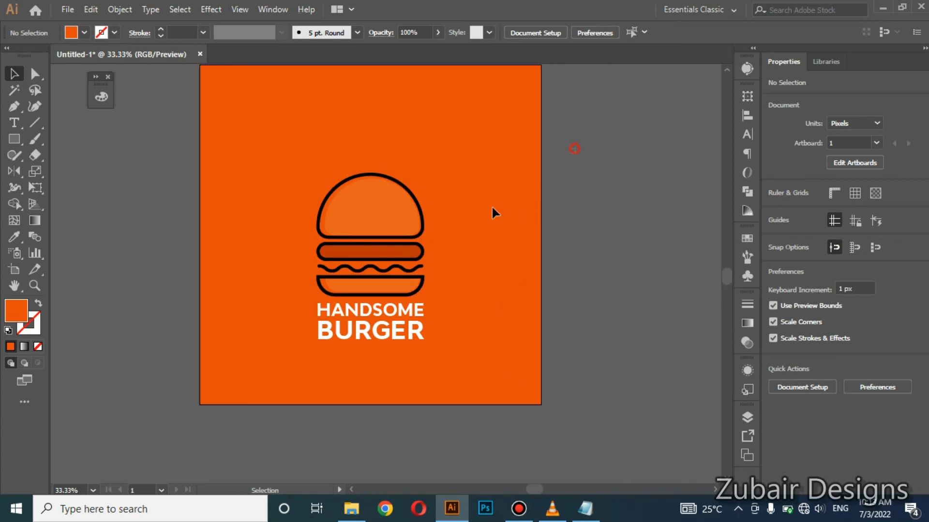
Step: Group the burger with the brand name and center the group vertically on the artboard
drag(293, 369, 315, 385)
shift+click(248, 287)
key(ctrl+g)
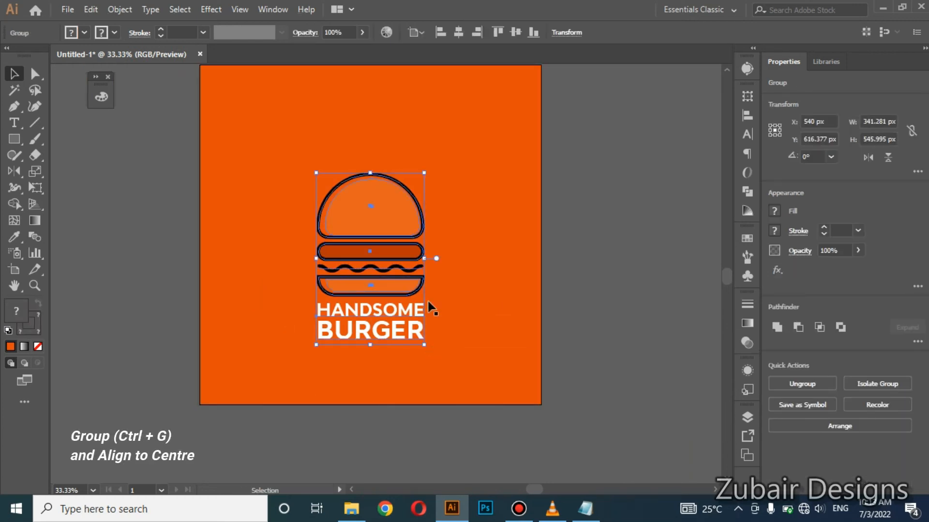
click(514, 35)
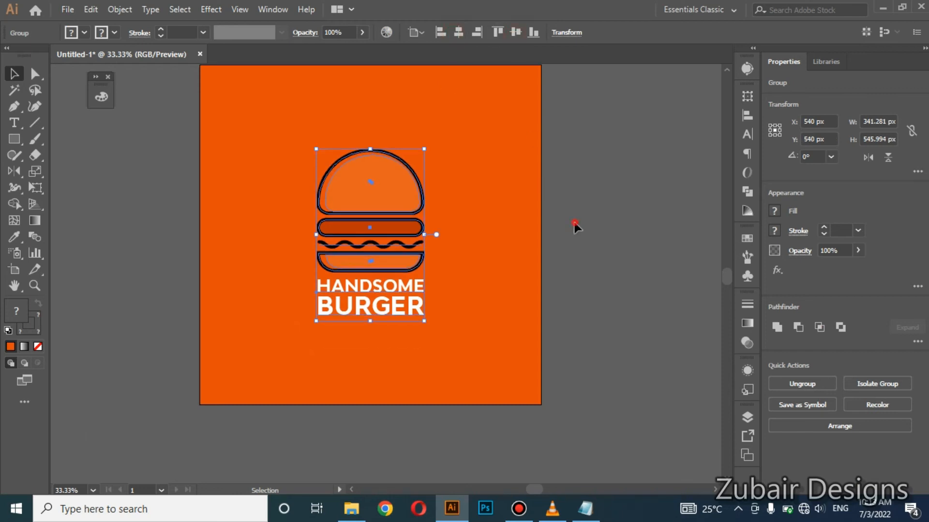
click(575, 228)
click(497, 303)
click(602, 289)
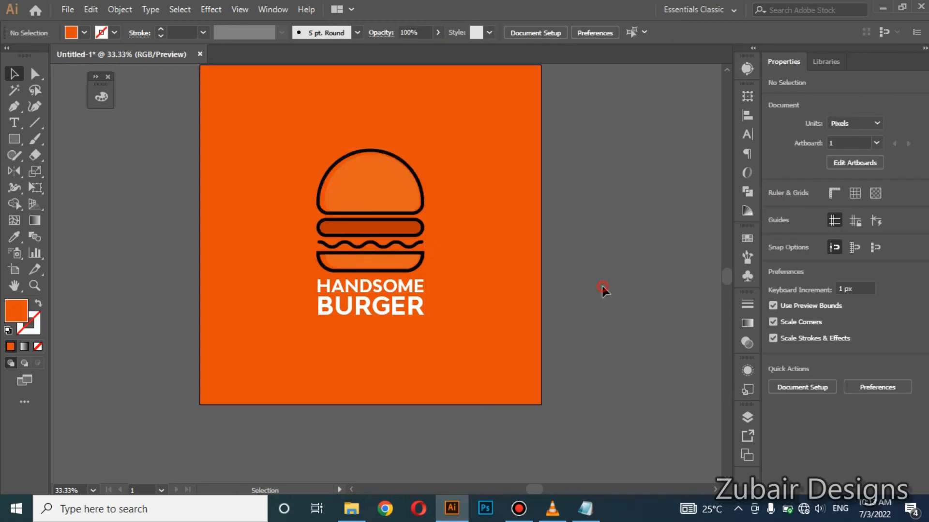
scroll(391, 200, up, 1)
click(409, 299)
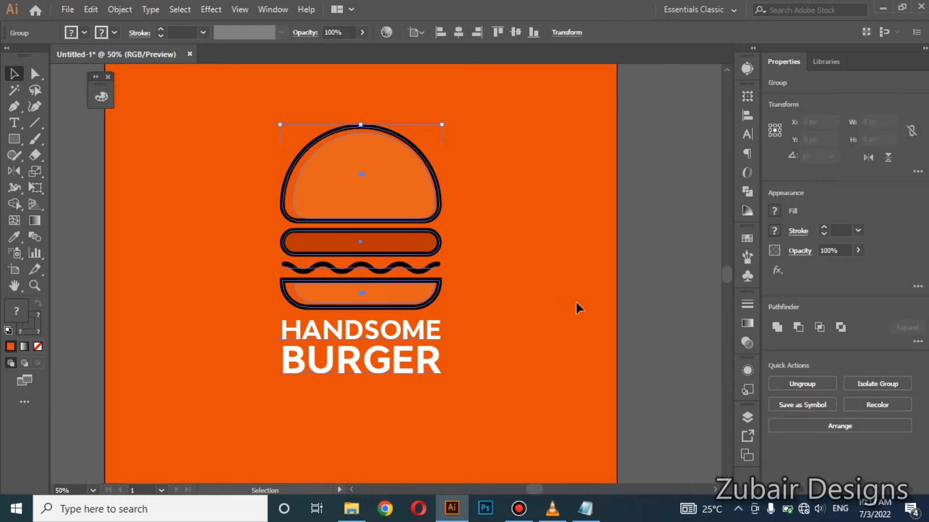
click(628, 286)
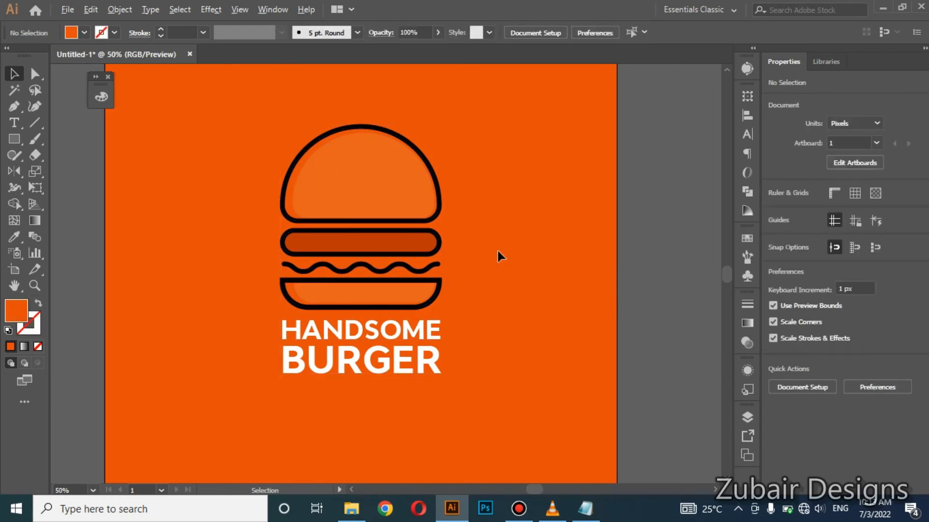
scroll(498, 261, down, 1)
scroll(469, 280, up, 1)
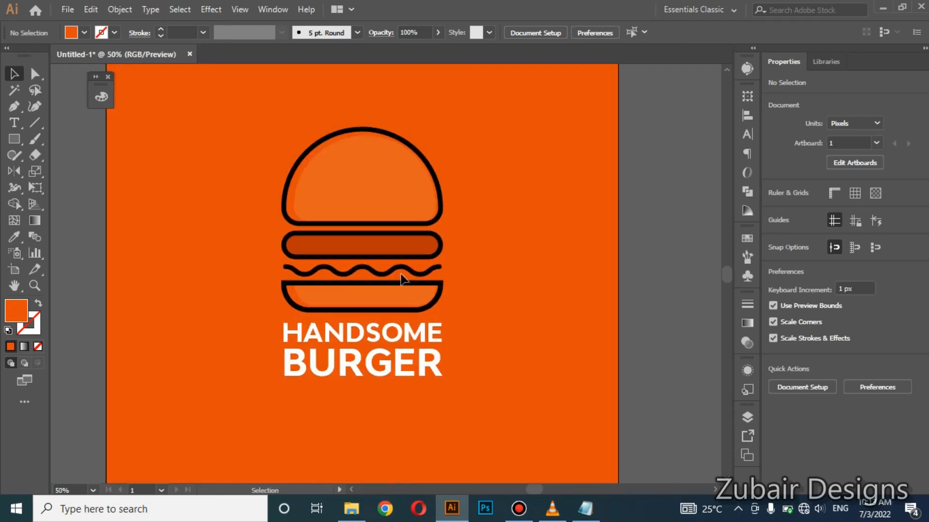
scroll(361, 166, up, 1)
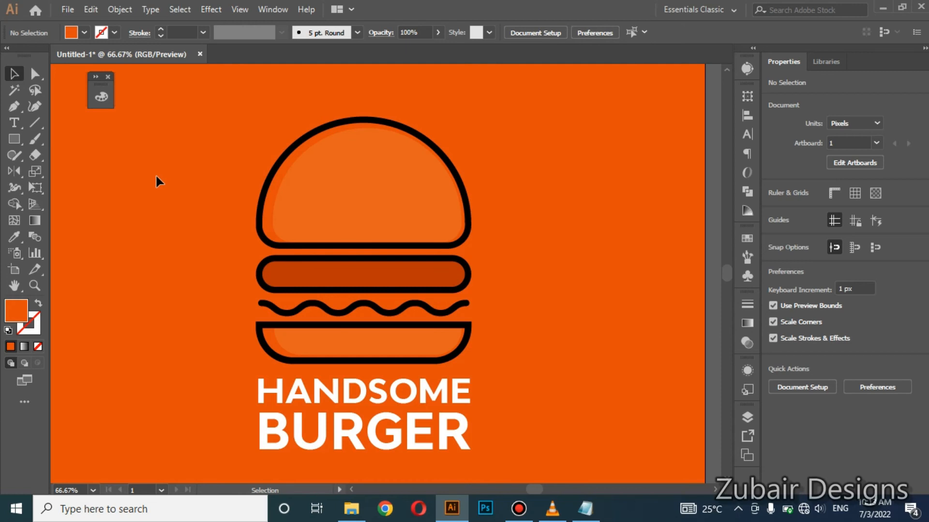
Step: Ungroup the combined burger and brand name group
click(341, 179)
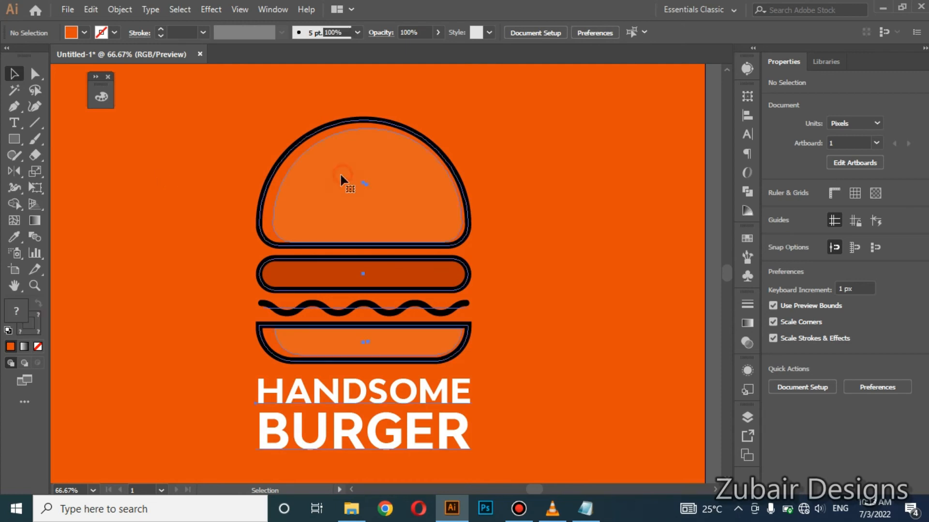
click(804, 384)
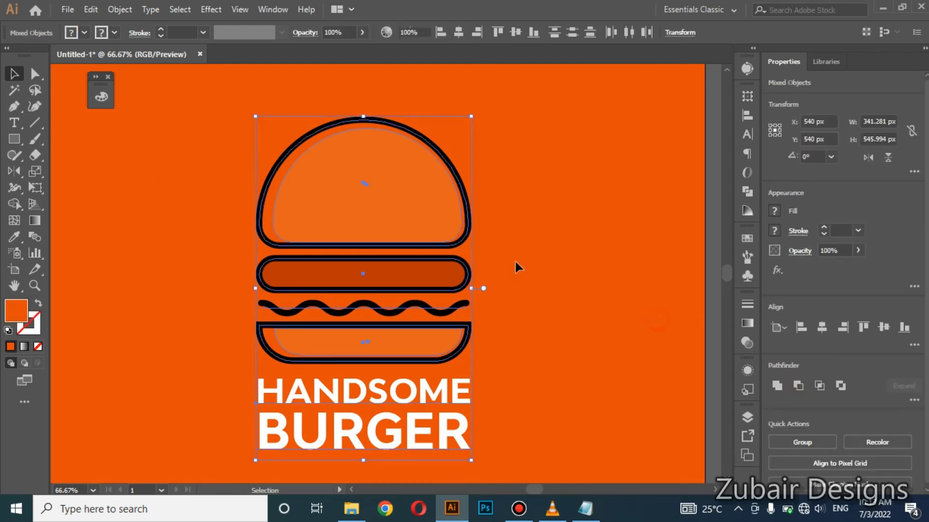
click(222, 208)
Step: Draw a small circle about 10 px in diameter in the upper-left area of the top bun's light shape
scroll(389, 182, up, 1)
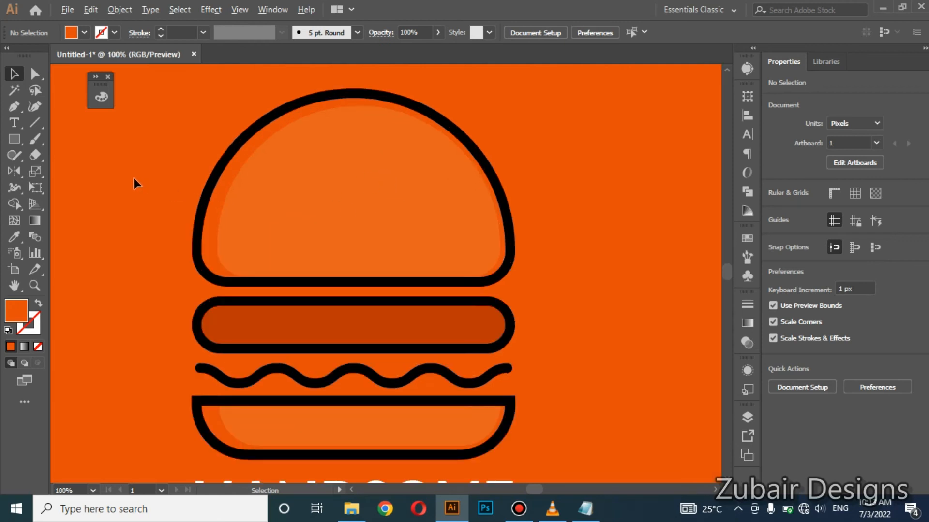
scroll(56, 150, up, 1)
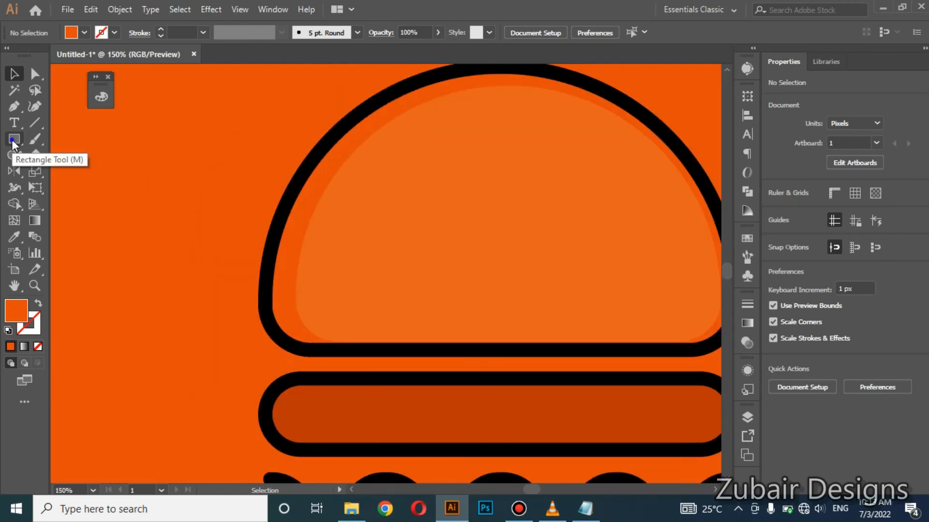
right_click(13, 141)
click(49, 170)
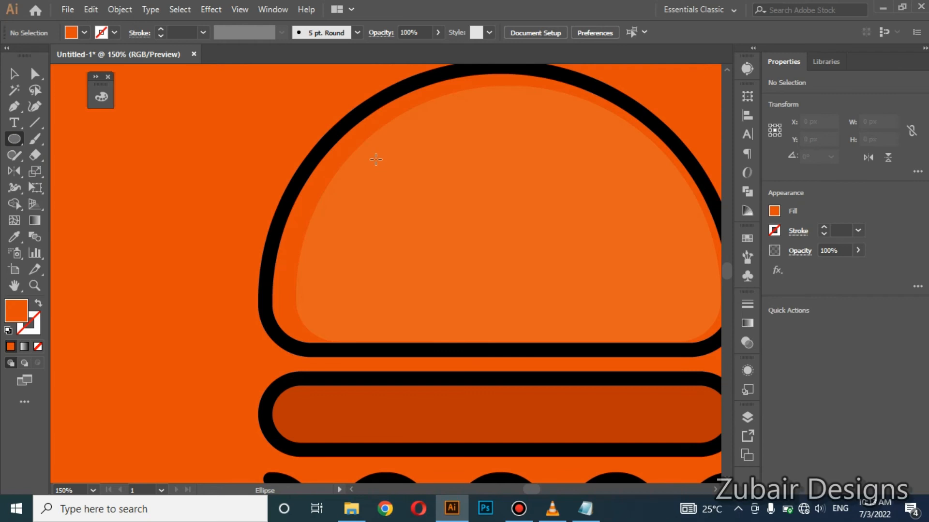
drag(374, 158, 389, 172)
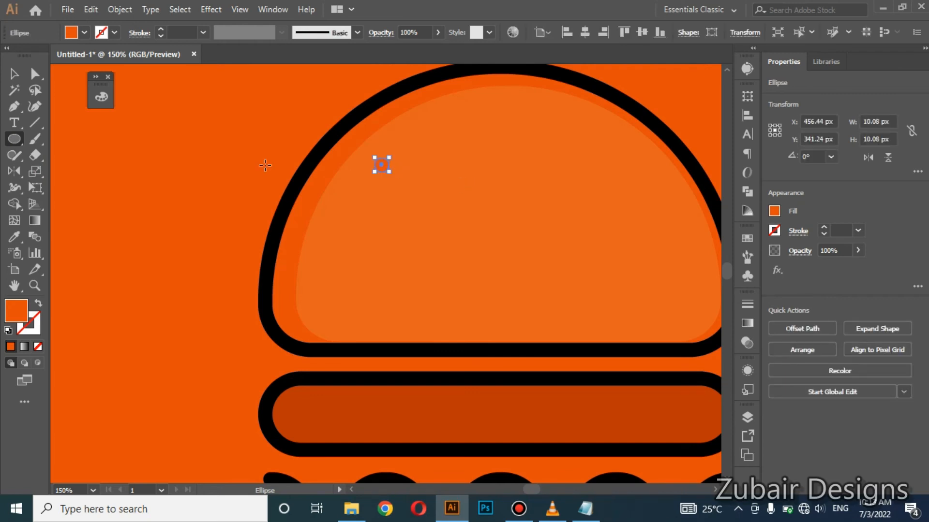
Step: Change the small circle's fill to black
double_click(15, 314)
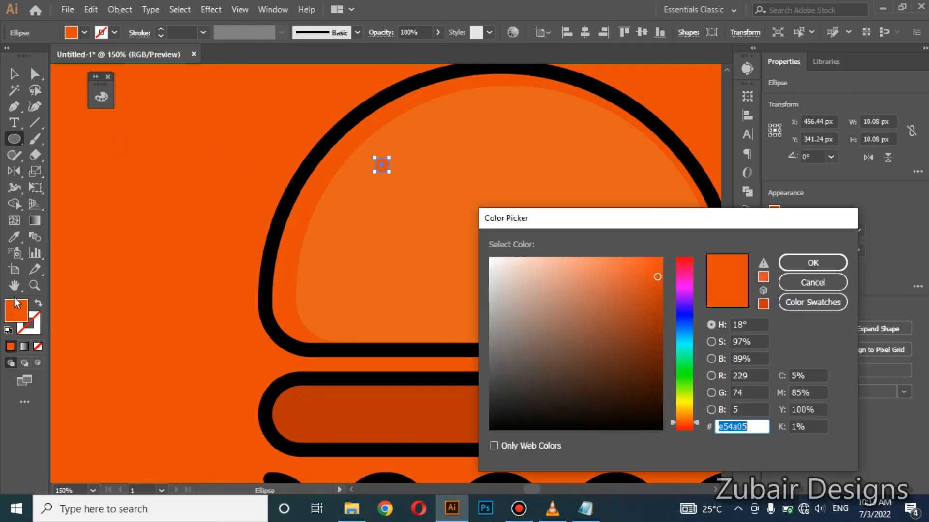
click(504, 429)
click(813, 263)
Step: Duplicate the black dot horizontally across the top bun to make a row of five, spaced about 49 px apart
click(14, 73)
drag(395, 237, 234, 238)
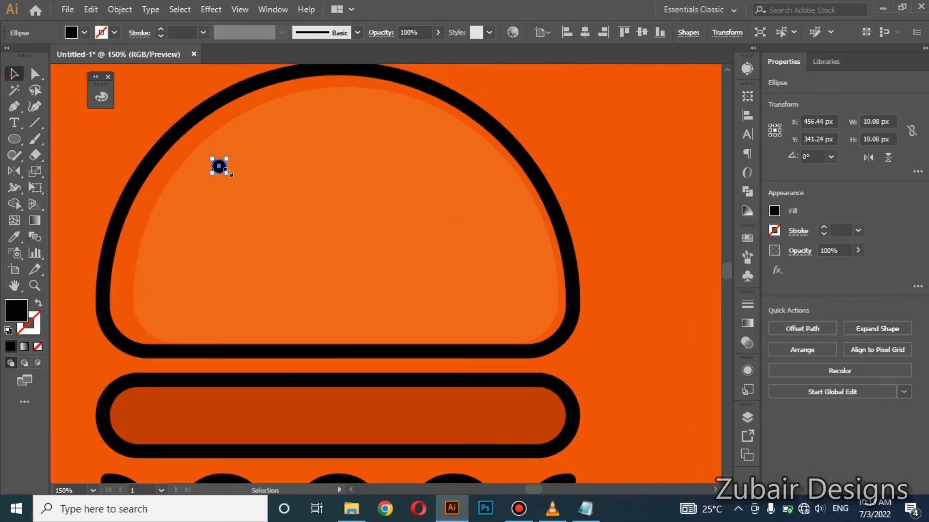
drag(219, 173, 288, 184)
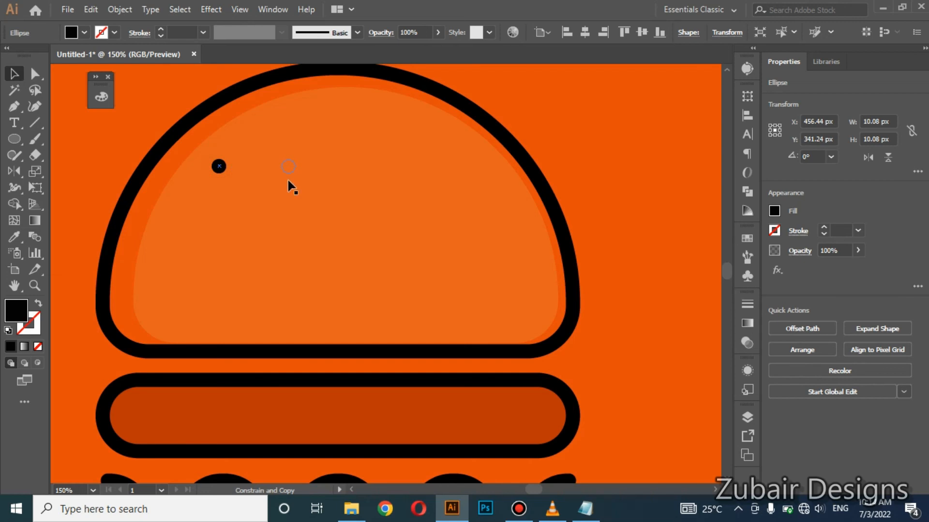
drag(289, 183, 288, 182)
key(ctrl+d)
key(ctrl+d)
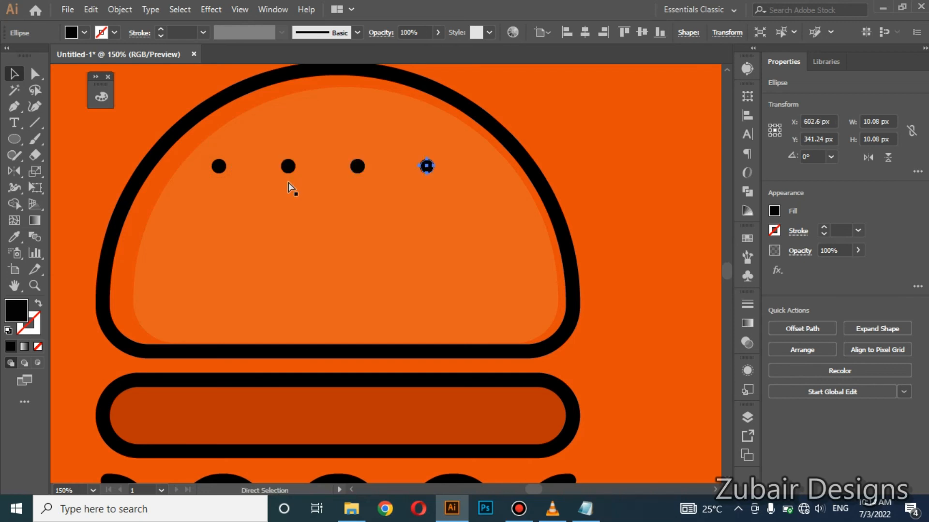
key(ctrl+d)
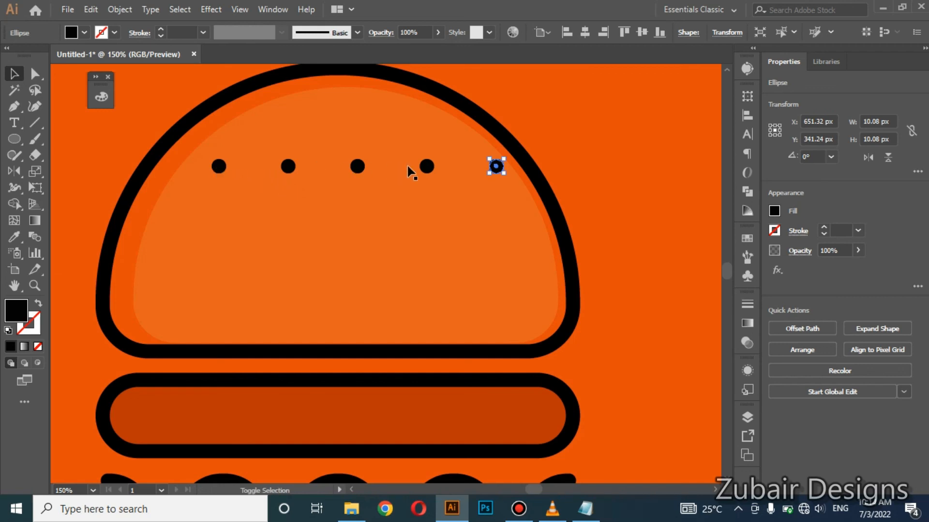
Step: Copy the row of five dots straight down twice, about 36 px apart, to make three rows
shift+click(426, 167)
shift+click(358, 167)
shift+click(287, 166)
shift+click(219, 166)
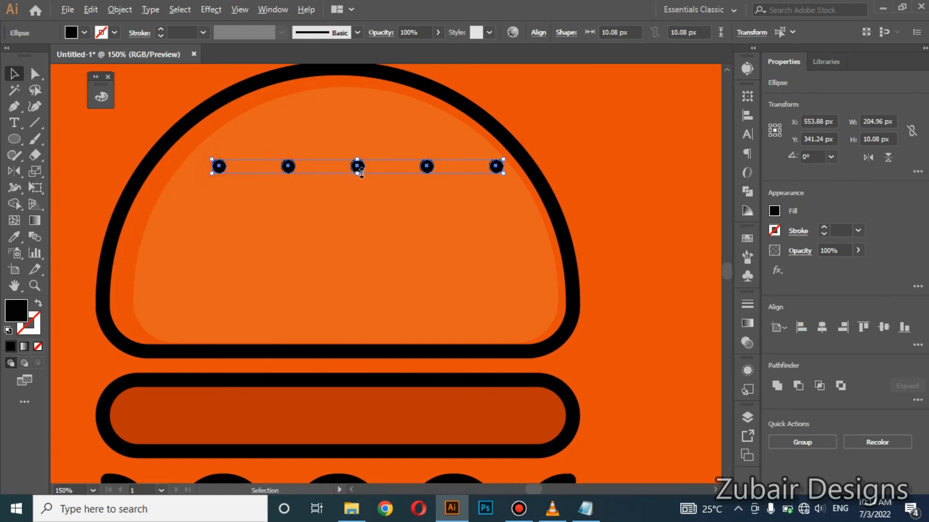
drag(360, 170, 360, 219)
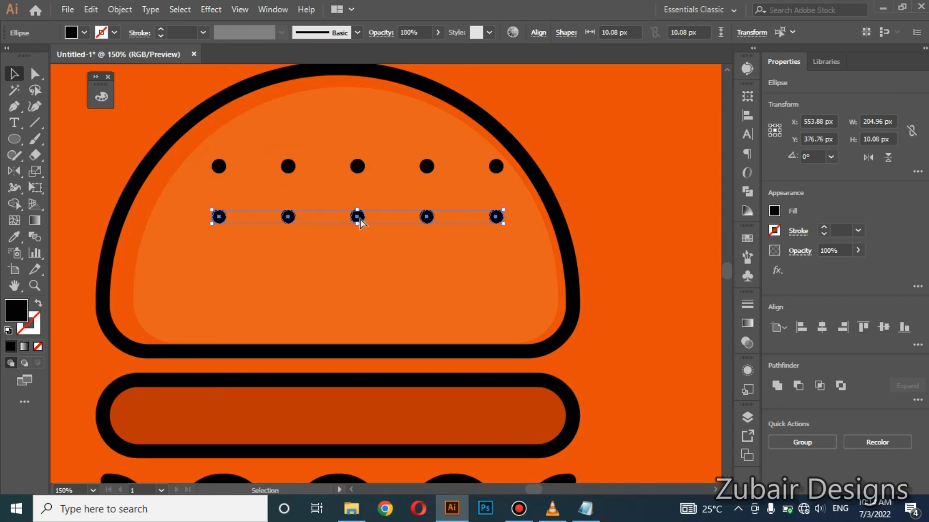
key(ctrl+d)
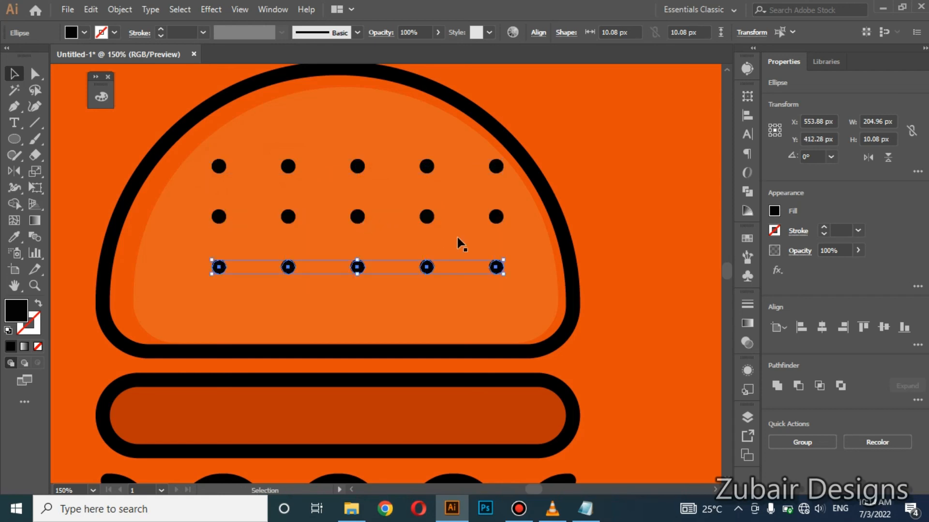
Step: Delete the first and last dots of the top row
click(496, 169)
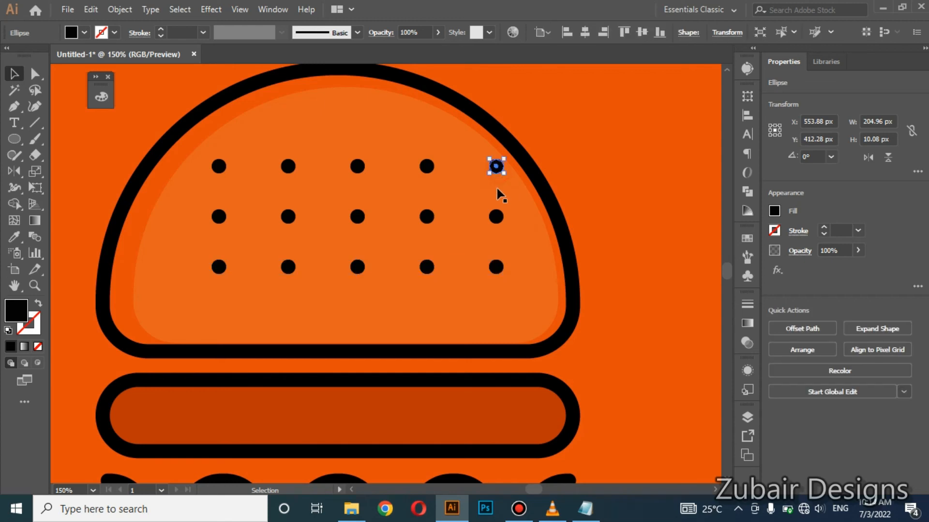
key(Delete)
click(217, 165)
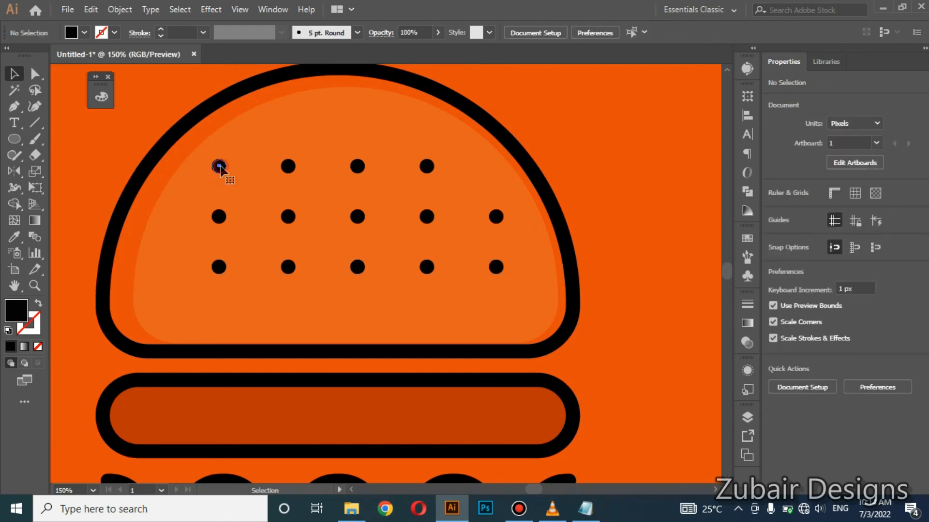
key(Delete)
Step: Group the remaining thirteen dots on the top bun, leaving the burger out of the group
scroll(331, 166, down, 1)
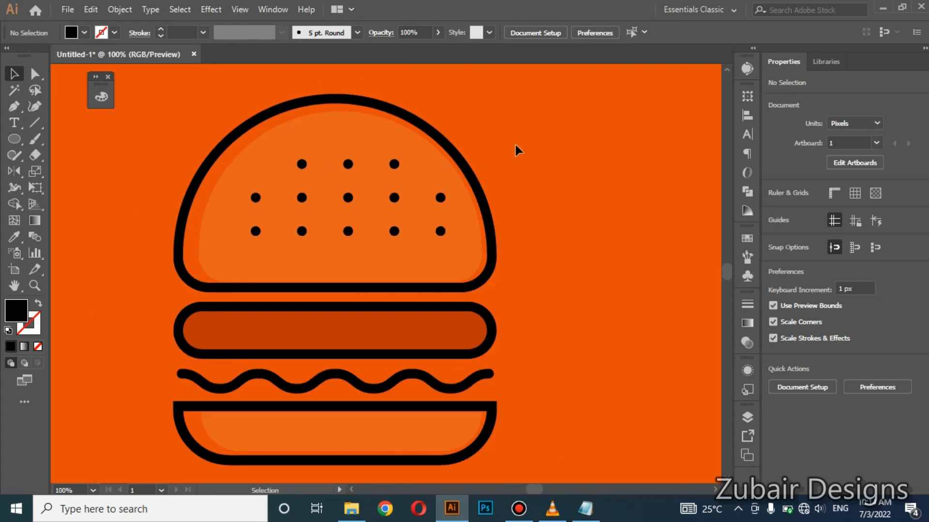
drag(506, 180, 323, 224)
drag(243, 248, 226, 245)
key(ctrl+a)
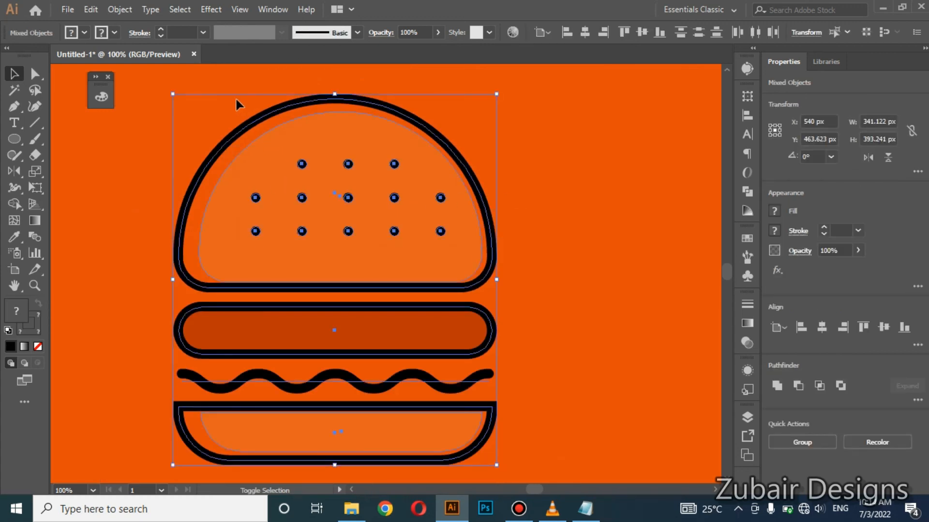
shift+click(272, 144)
key(ctrl+g)
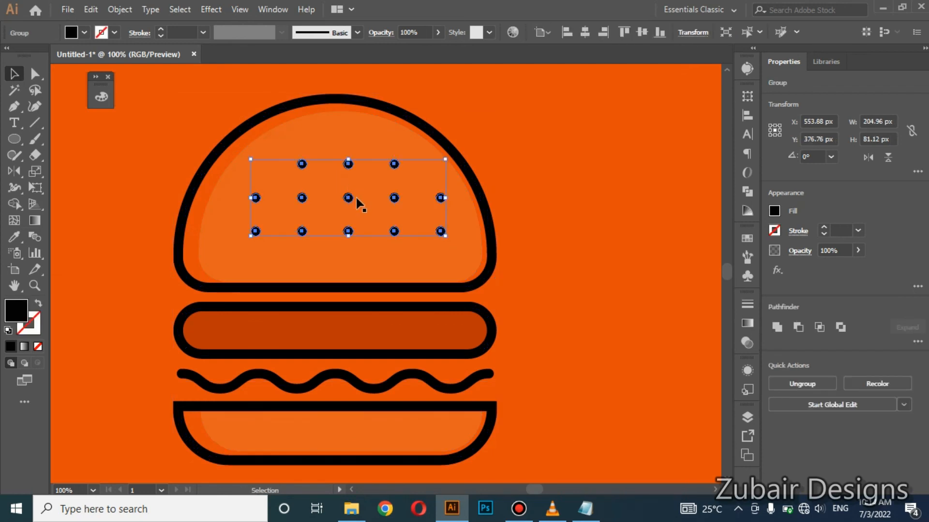
Step: Move the dot group down and slightly left, to about X 545 px, Y 399 px
drag(349, 208, 343, 231)
key(ctrl+minus)
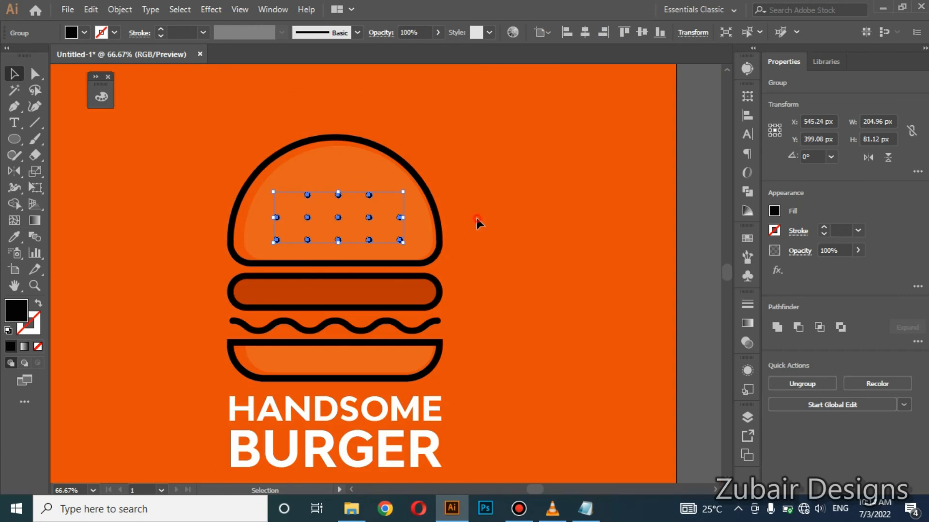
click(477, 221)
Step: Ungroup the dots on the top bun
key(ctrl+plus)
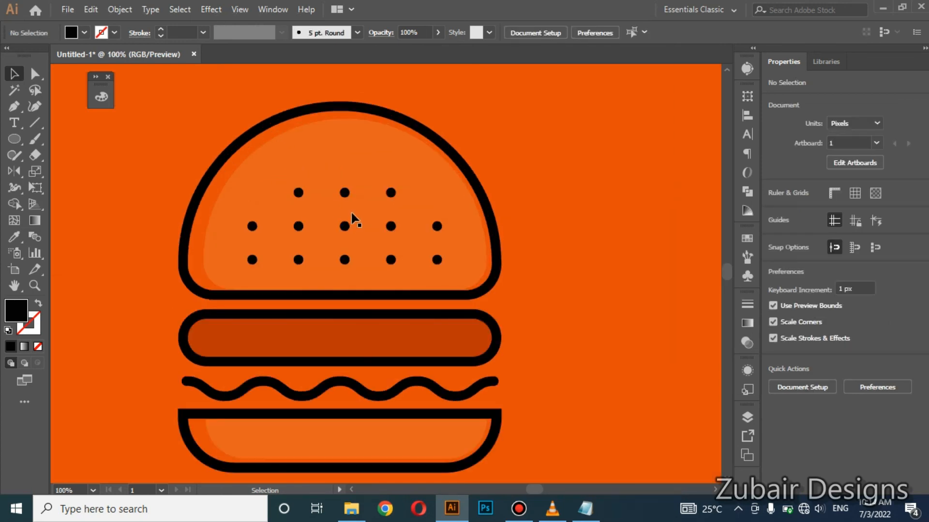
click(345, 227)
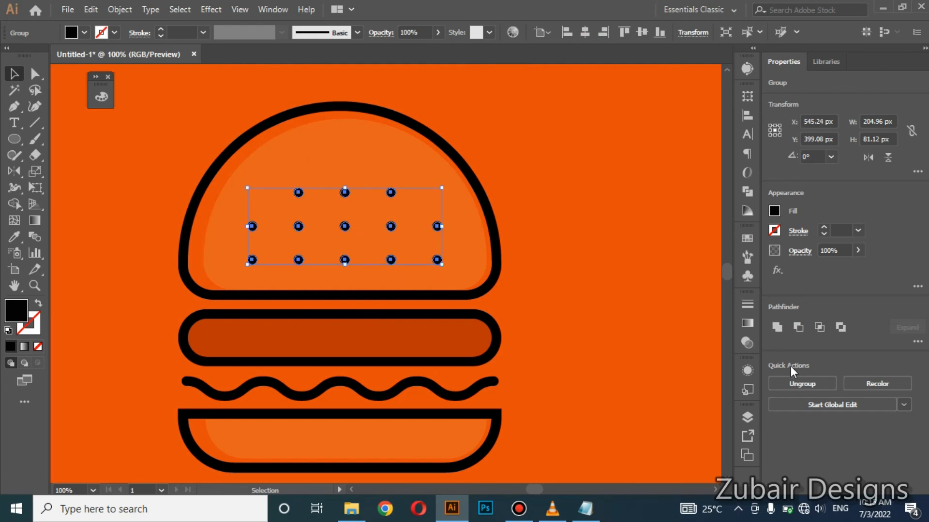
click(808, 383)
click(555, 251)
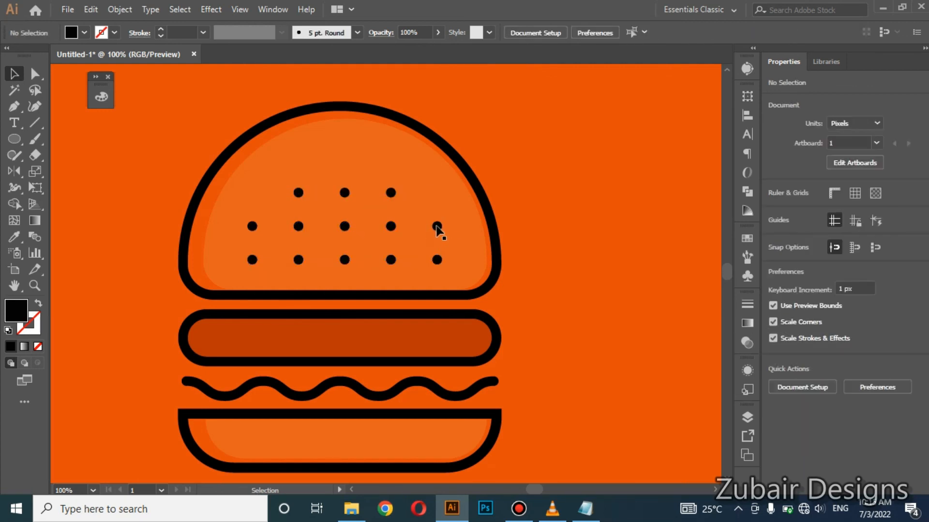
Step: Delete the middle row's rightmost dot and shift its other four dots right so they stagger between the dots of the neighbouring rows
click(437, 226)
key(Delete)
drag(215, 240, 214, 238)
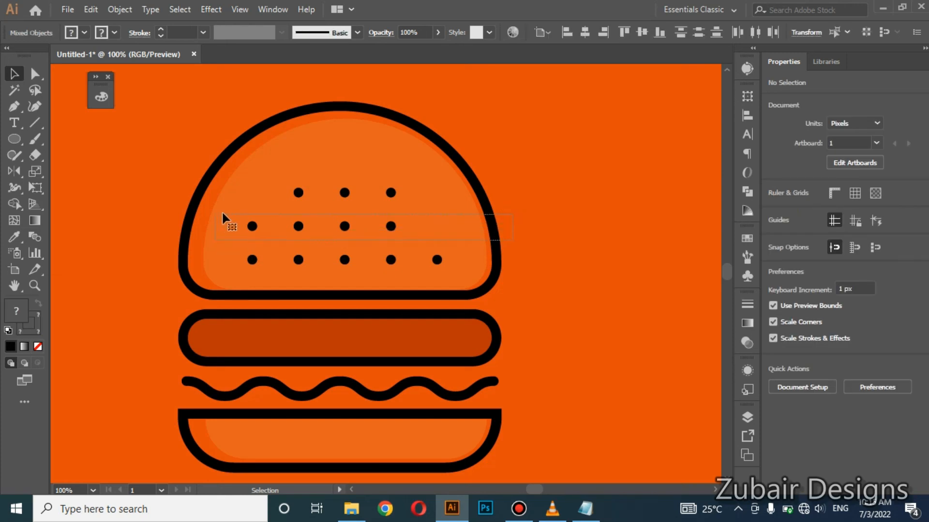
shift+click(299, 174)
drag(342, 231, 364, 230)
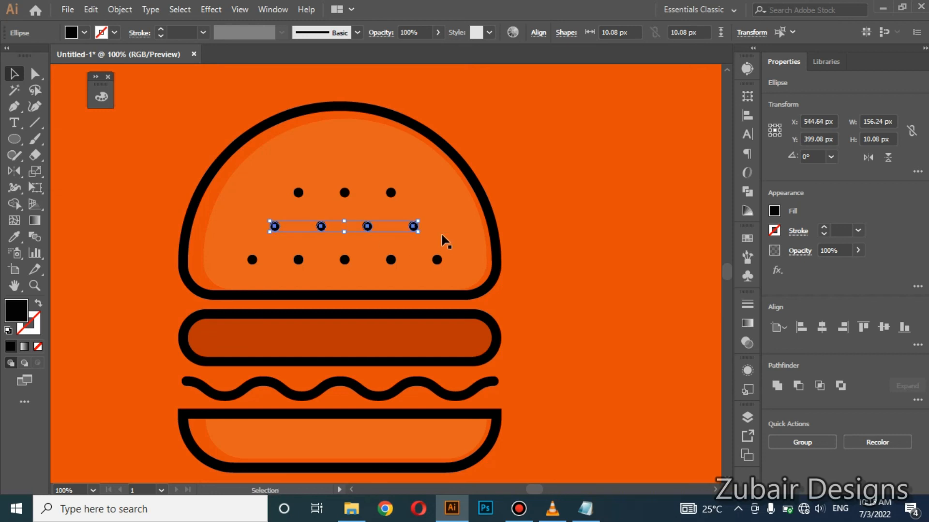
click(511, 221)
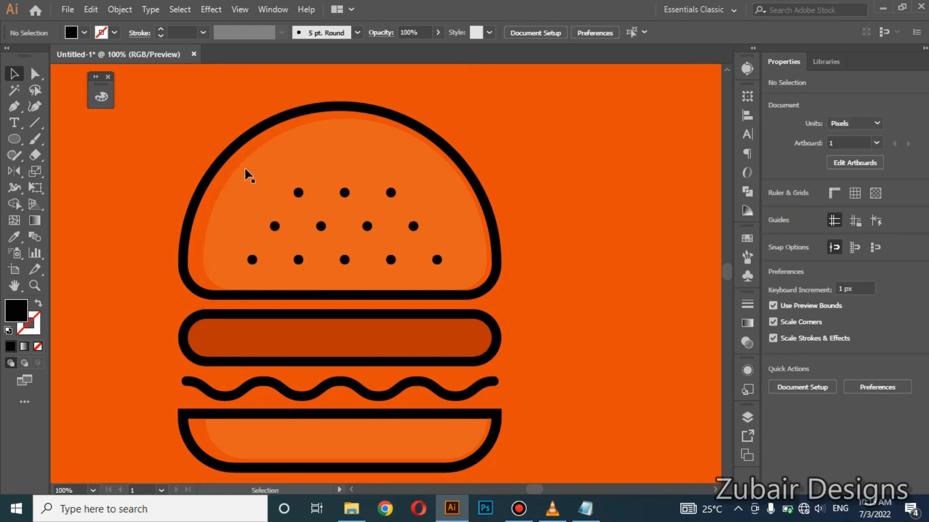
Step: Group the twelve staggered dots, excluding the burger shapes
drag(518, 181, 346, 242)
drag(231, 265, 220, 272)
key(ctrl+a)
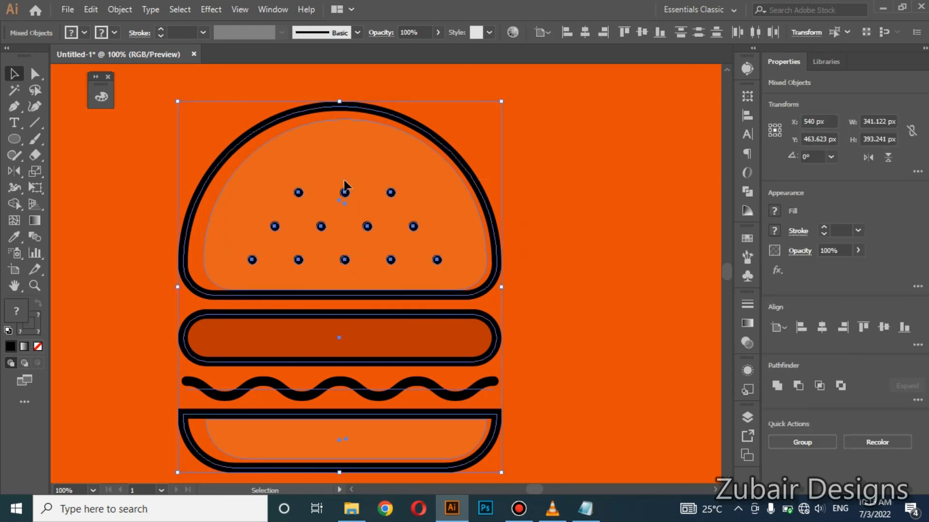
shift+click(339, 201)
key(ctrl+g)
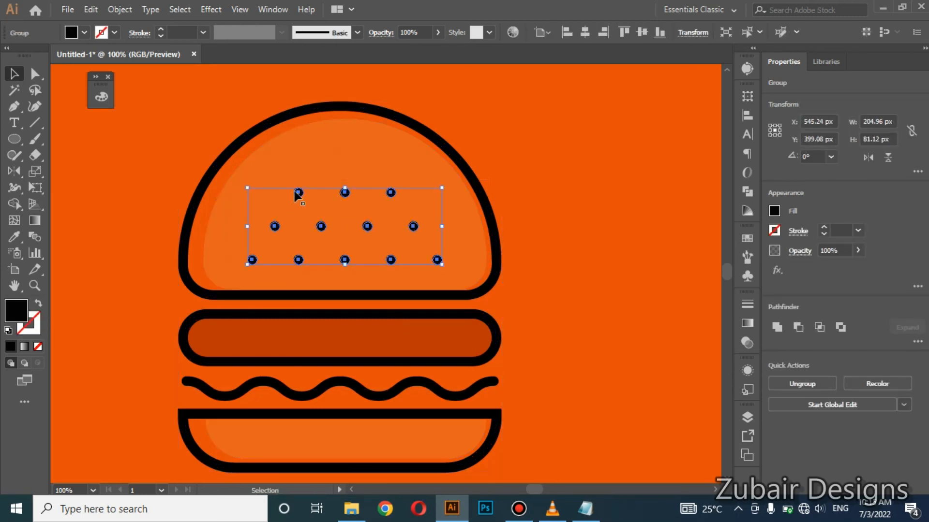
Step: Move the dot group up within the top bun and center it horizontally on the burger, using the burger as the key object
drag(308, 199, 290, 181)
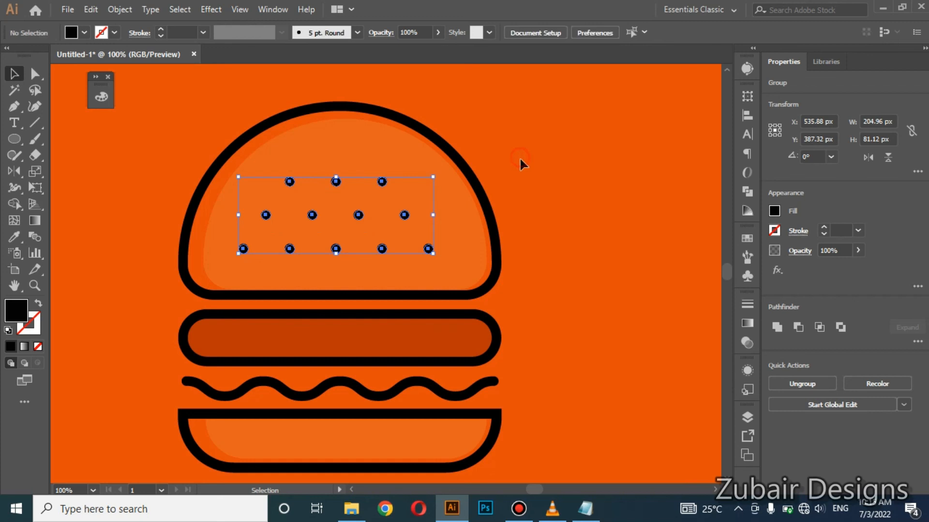
click(394, 211)
click(451, 216)
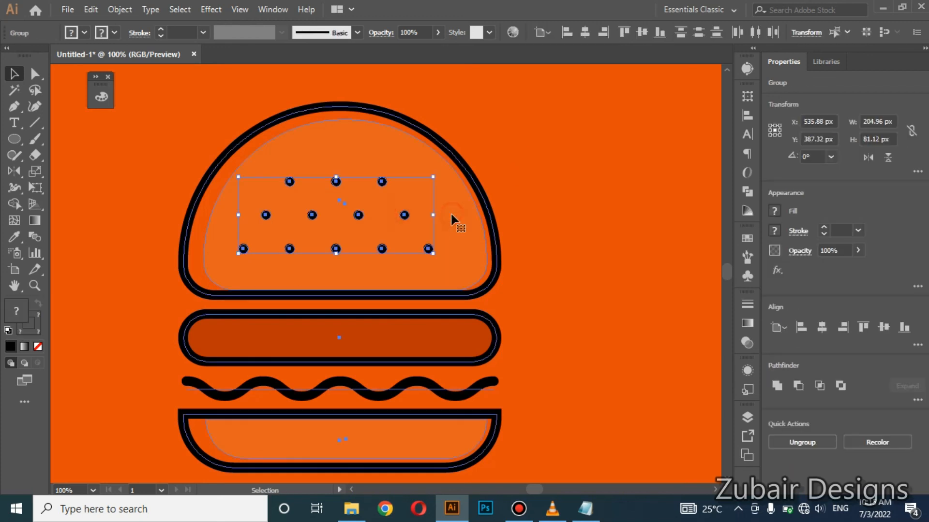
click(451, 215)
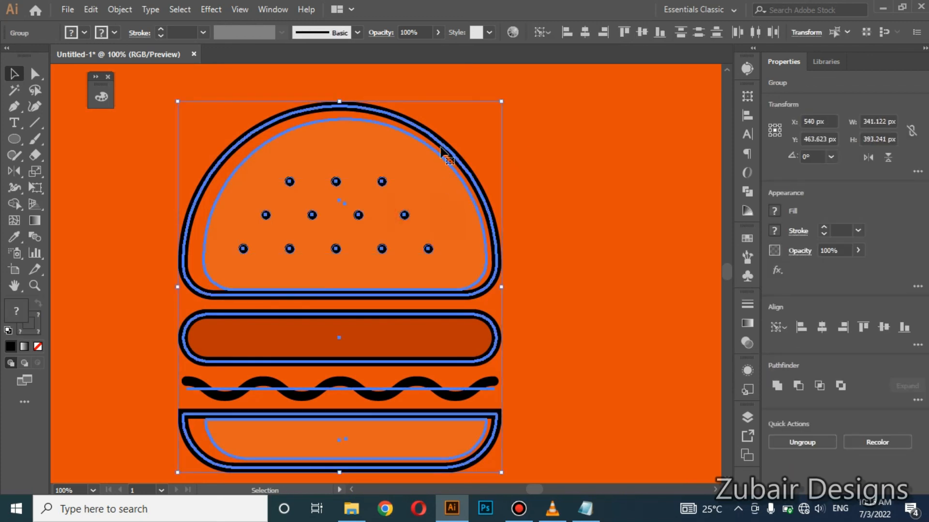
click(581, 37)
click(524, 190)
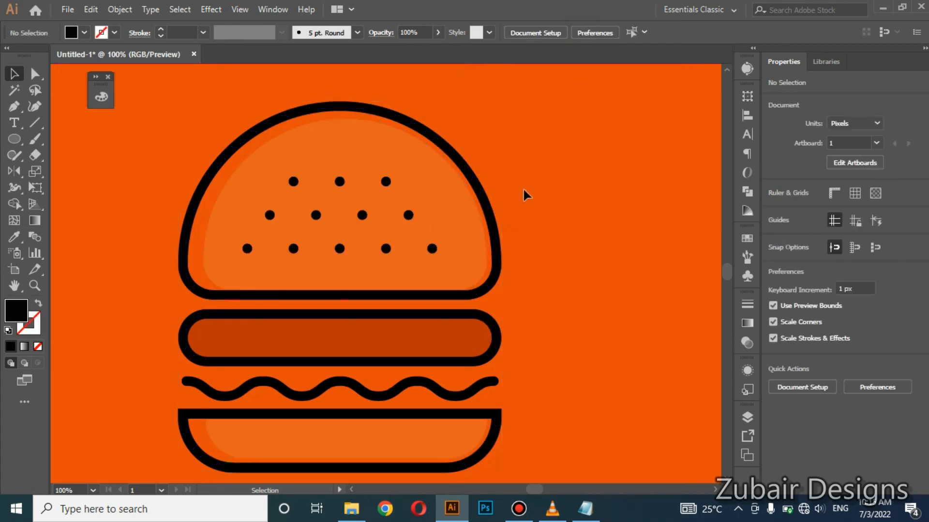
Step: Nudge the dot group up 6 px within the top bun
key(ctrl+minus)
key(ctrl+minus)
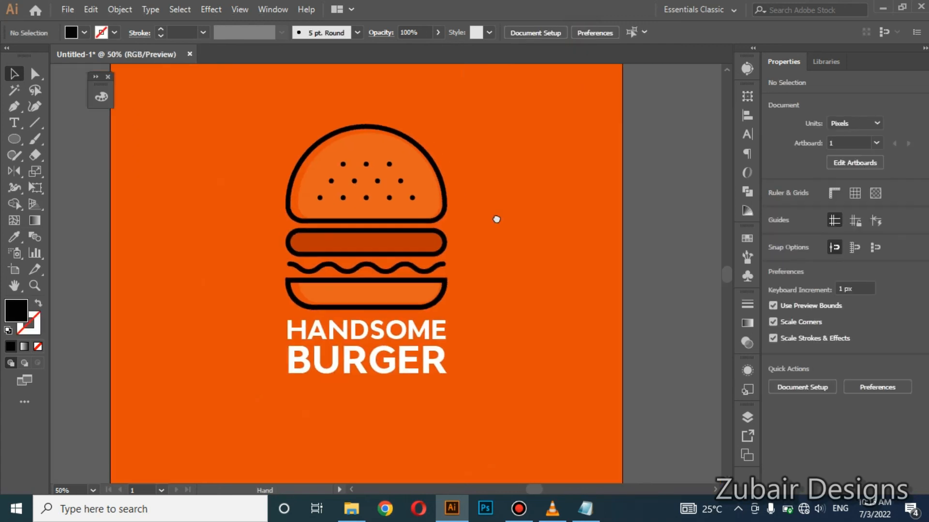
key(ctrl+plus)
click(404, 189)
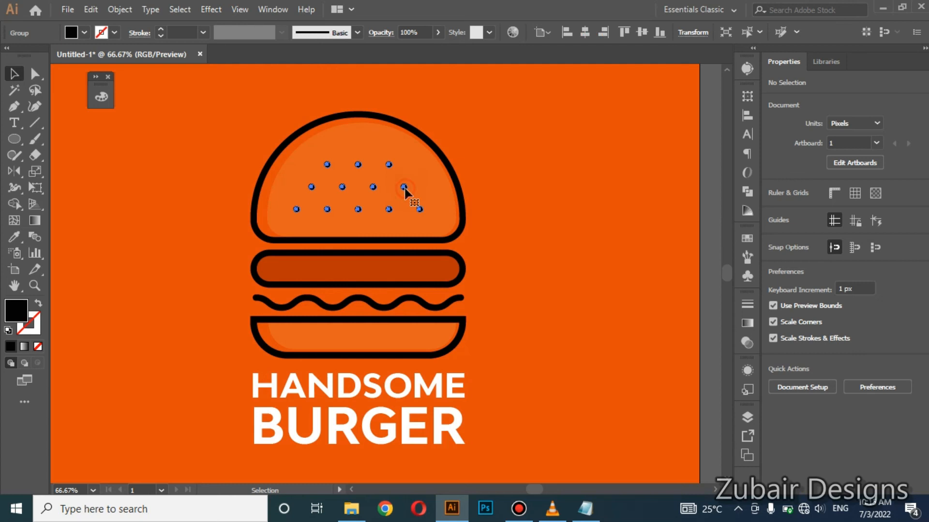
key(Up)
key(Up)
key(Up)
key(Up)
key(Up)
key(Up)
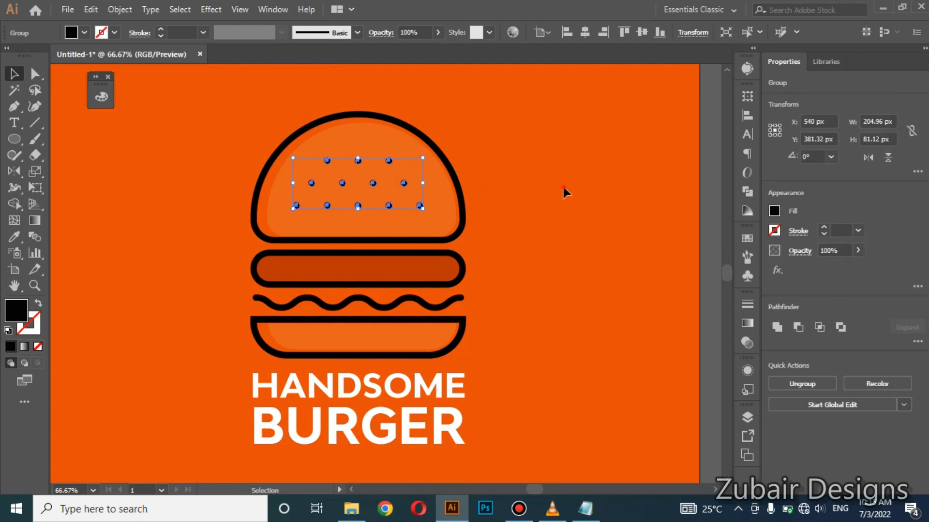
Step: Nudge the dot group down 3 px and check the whole logo on the artboard
click(389, 207)
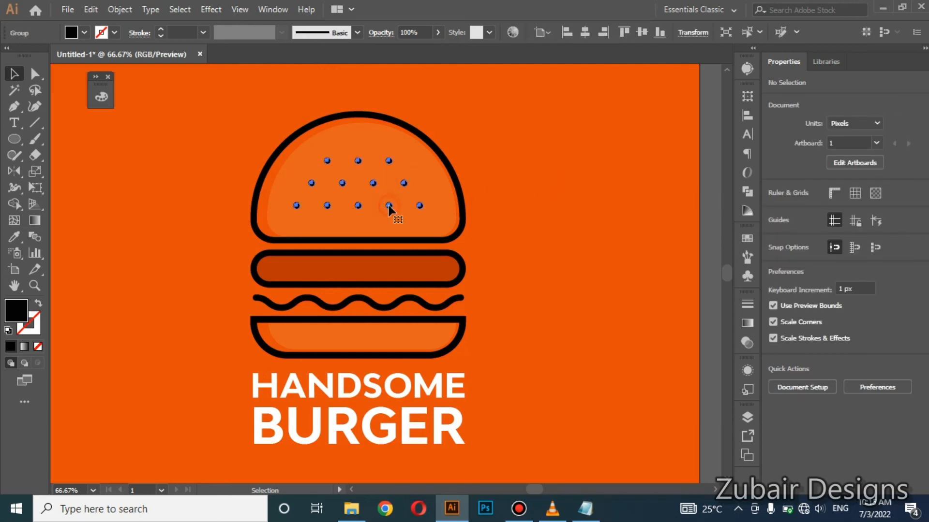
key(Down)
key(Down)
key(Down)
click(576, 202)
scroll(387, 170, down, 2)
drag(476, 206, 450, 205)
click(540, 212)
scroll(433, 224, up, 1)
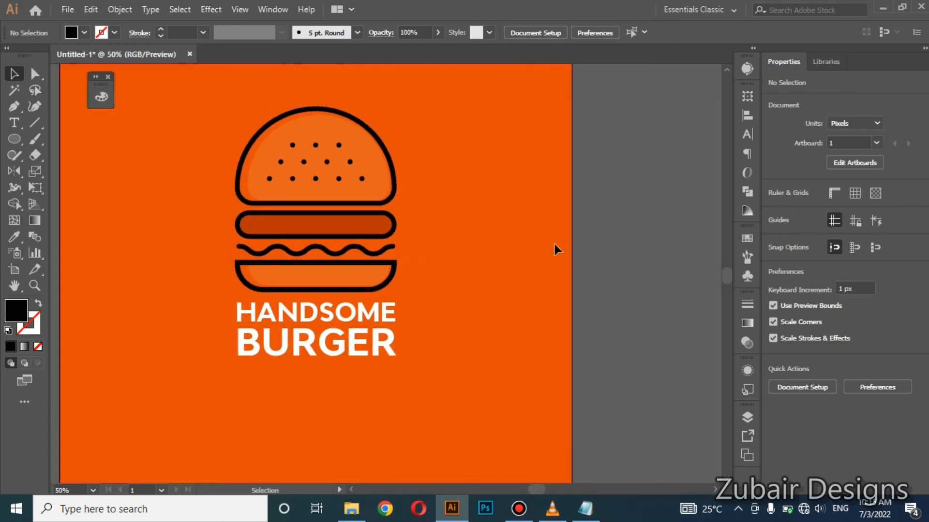